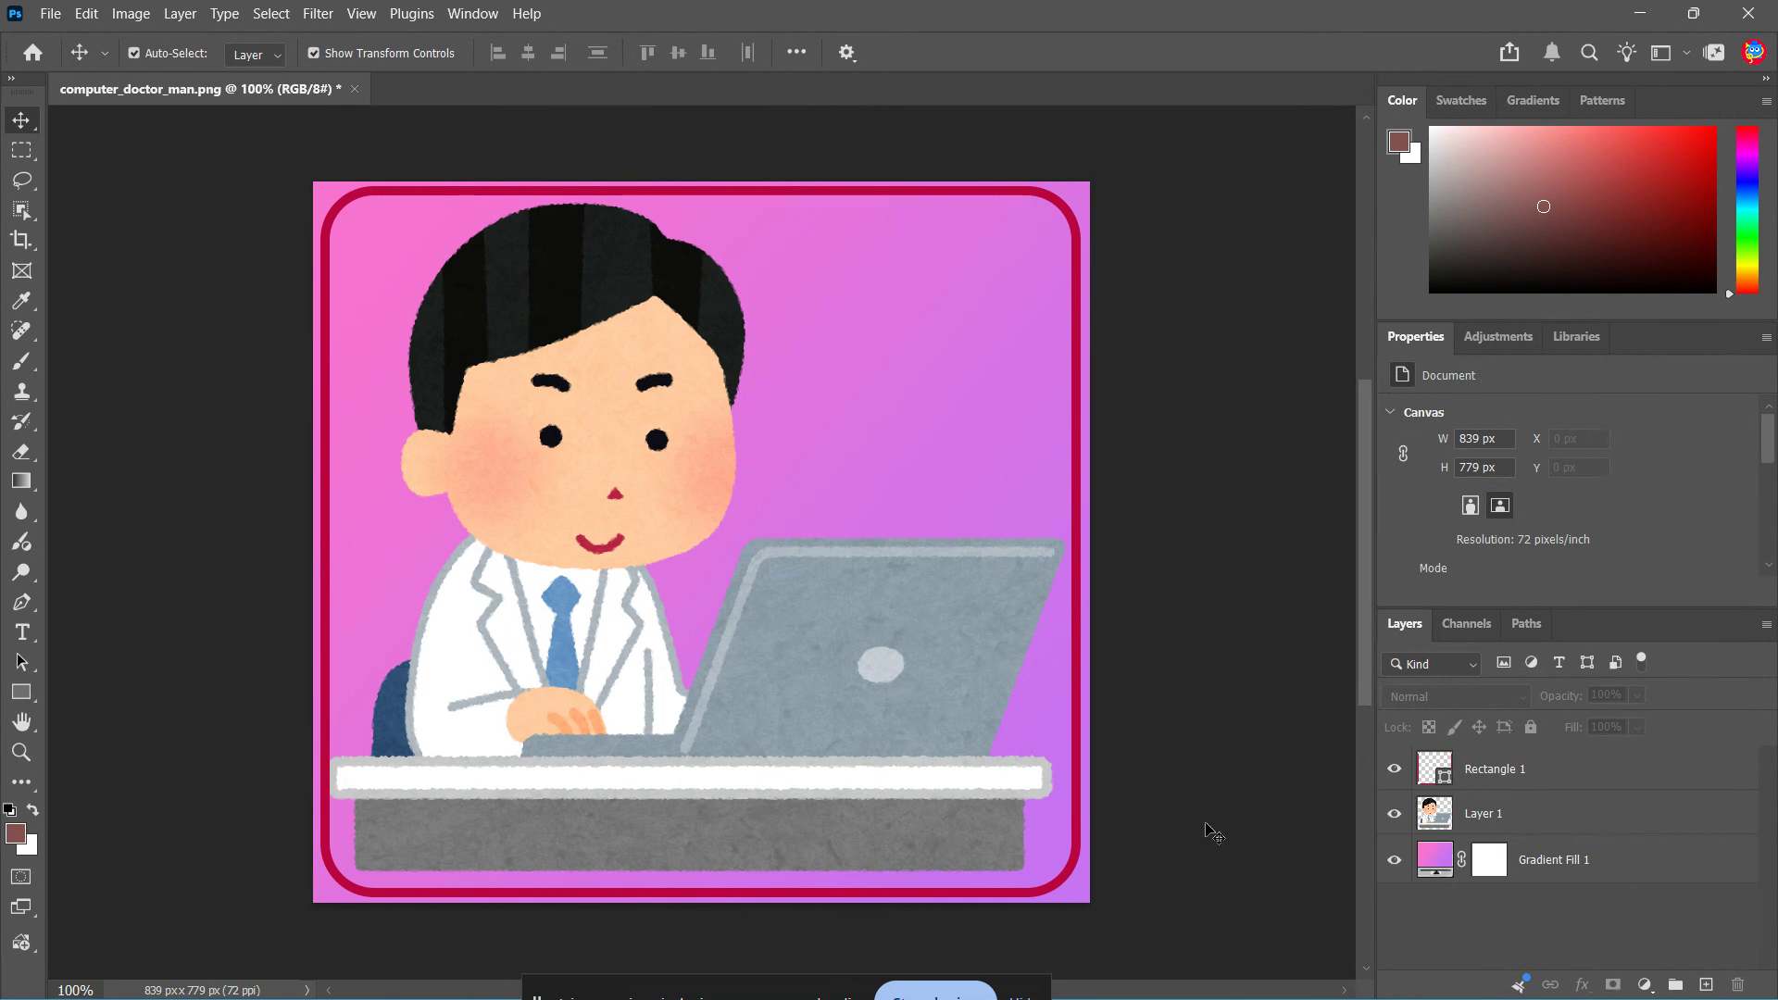
Show the History panel and enlarge it so the full list of recorded states fits.
{"action": "left_click", "coordinate": [413, 589]}
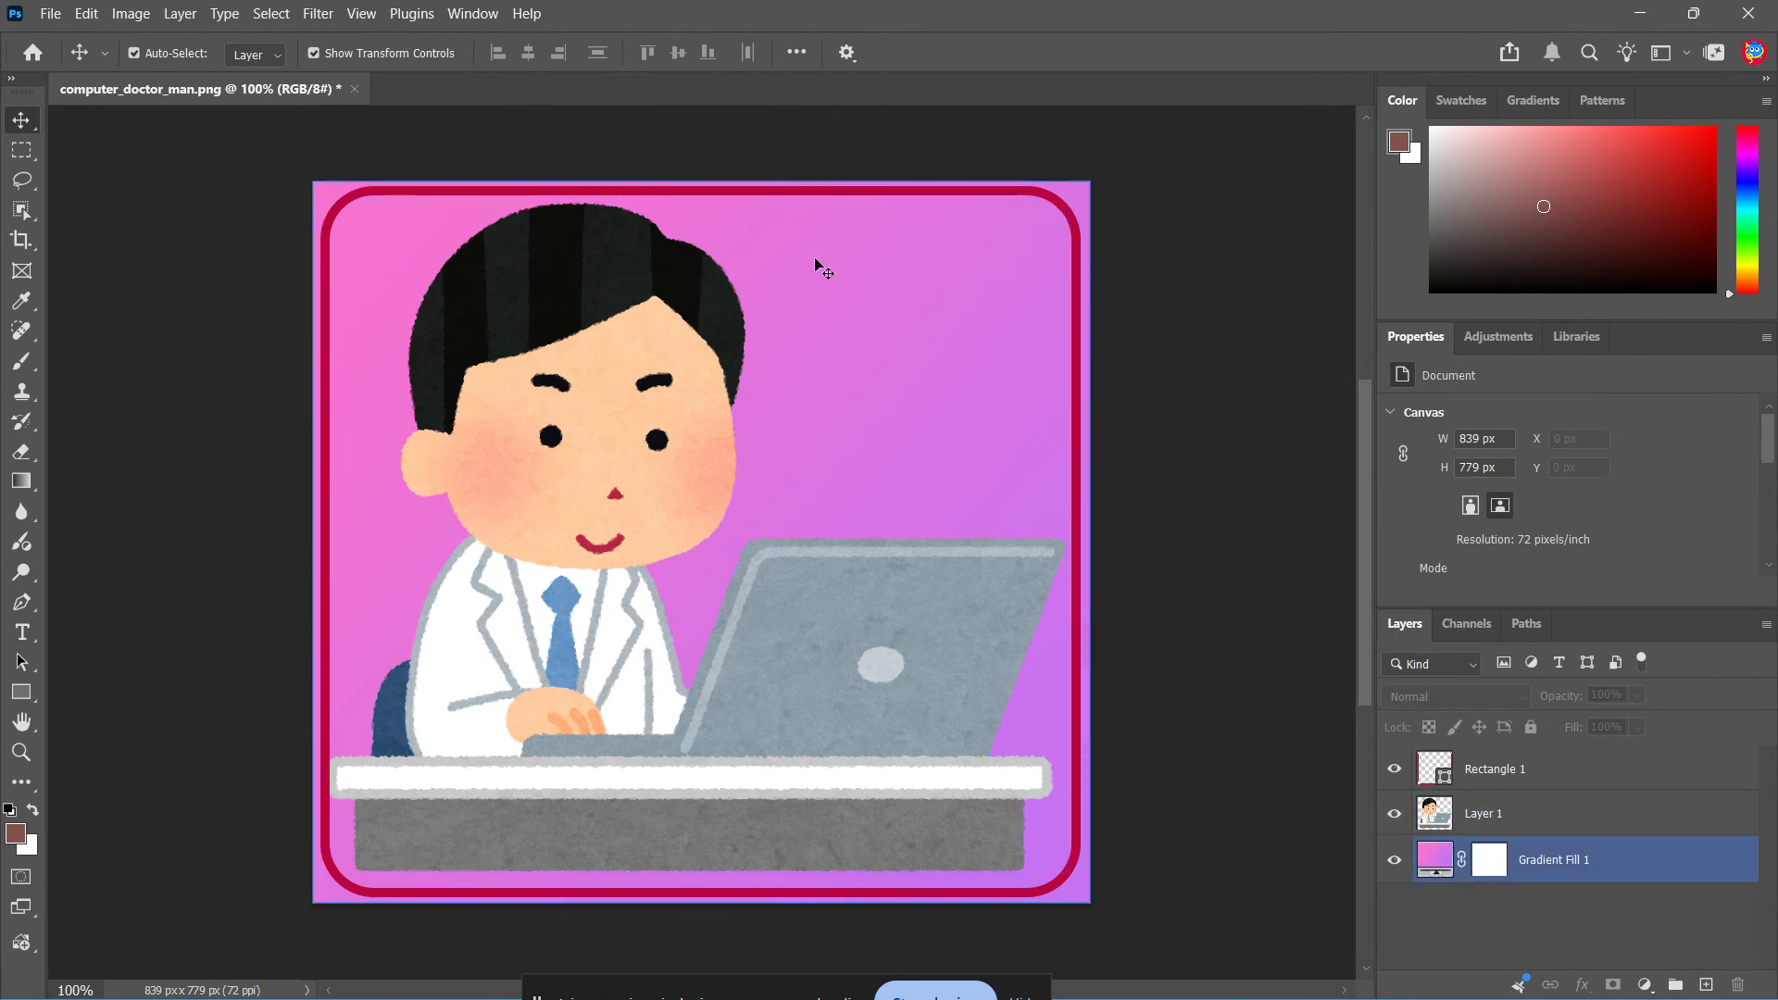
{"action": "left_click", "coordinate": [474, 11]}
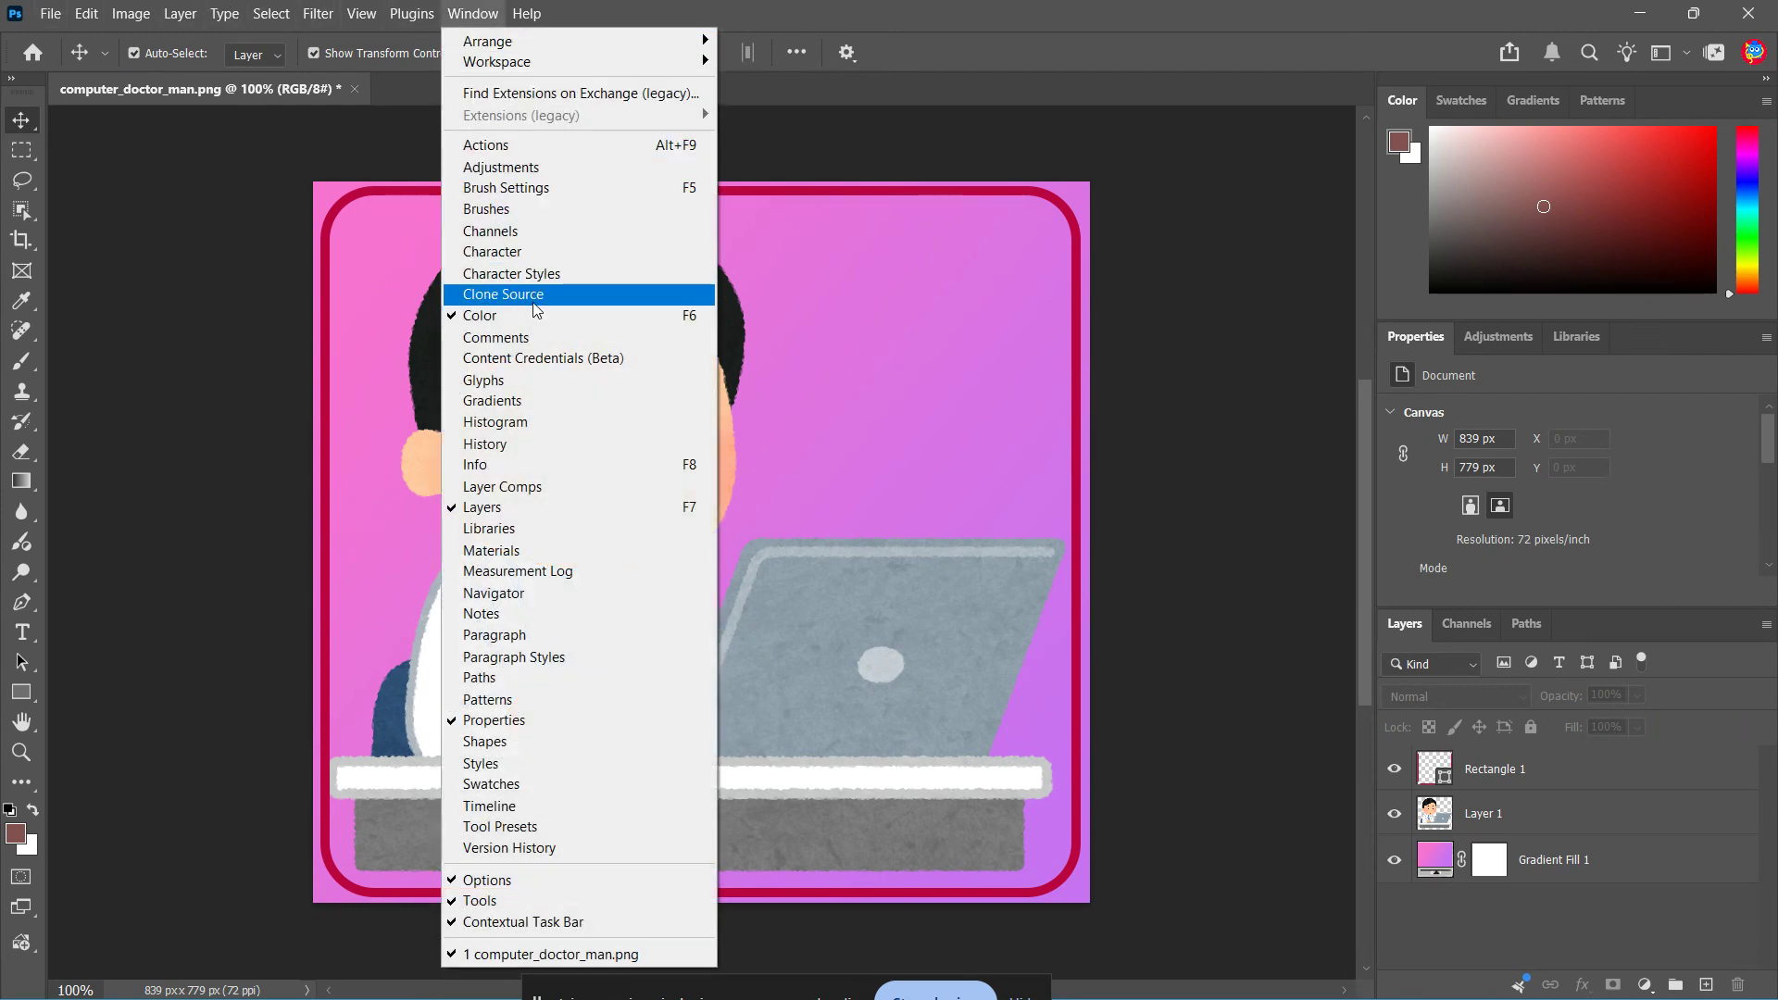
{"action": "left_click", "coordinate": [549, 446]}
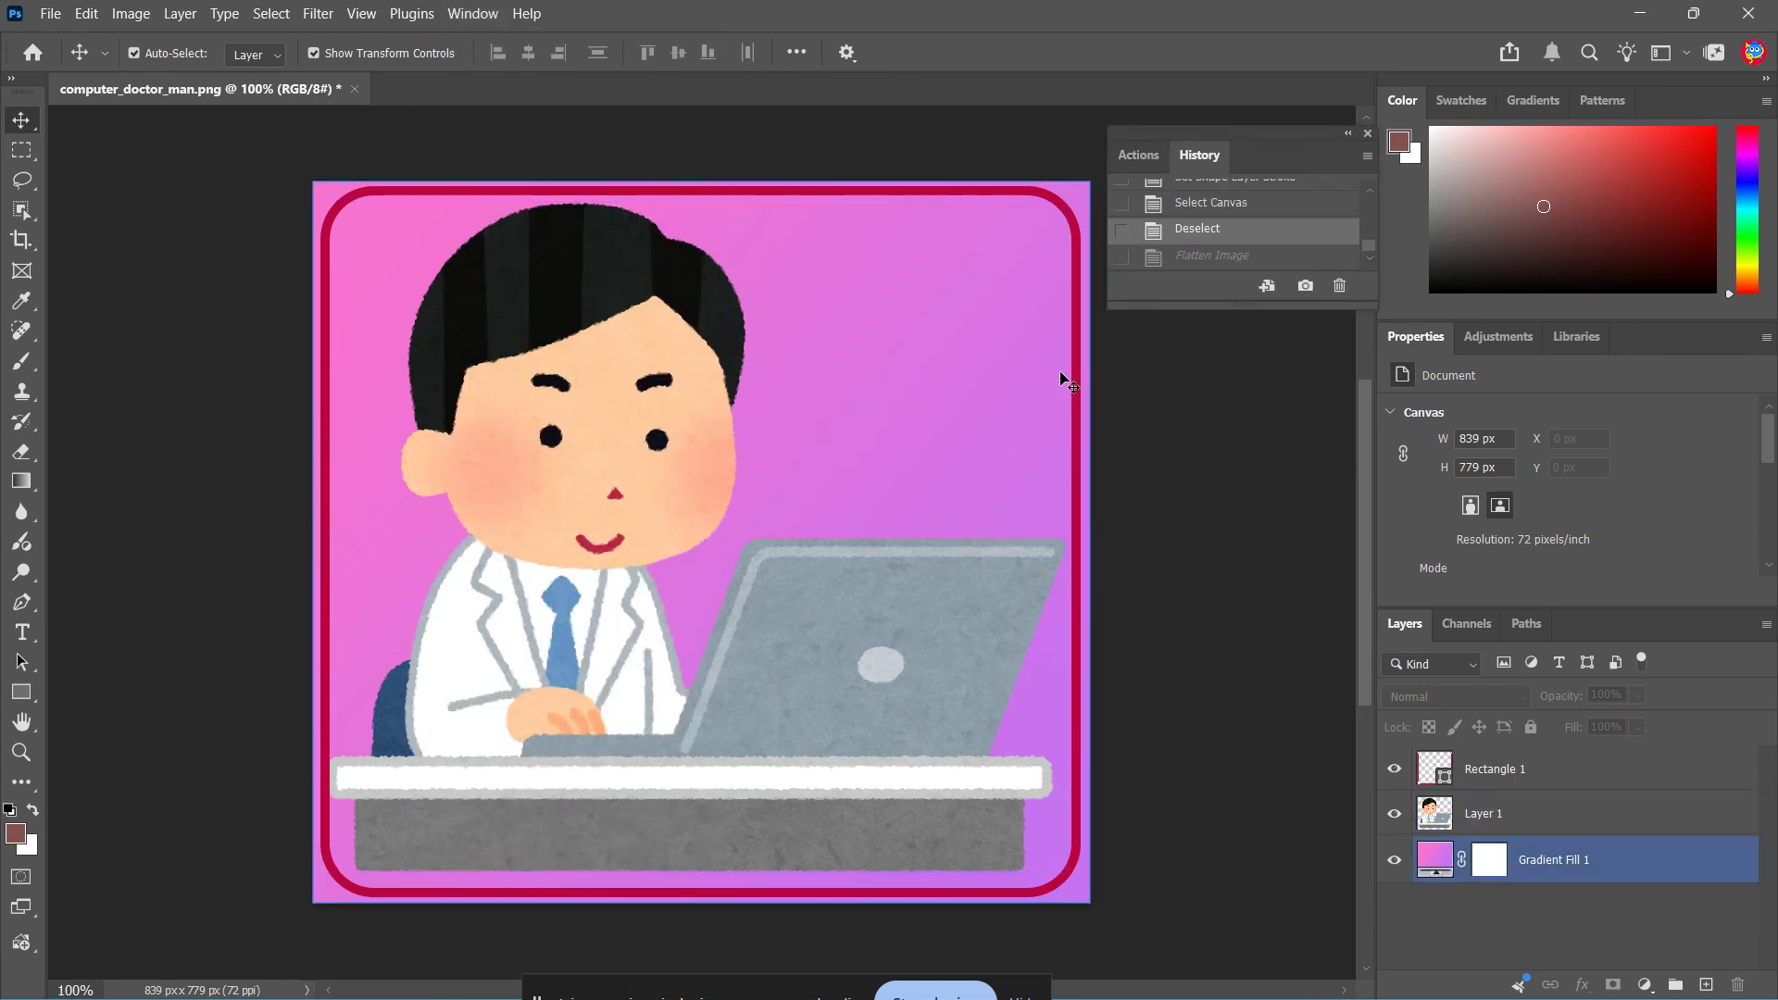
{"action": "scroll", "coordinate": [1374, 192], "scroll_direction": "up", "scroll_amount": 2}
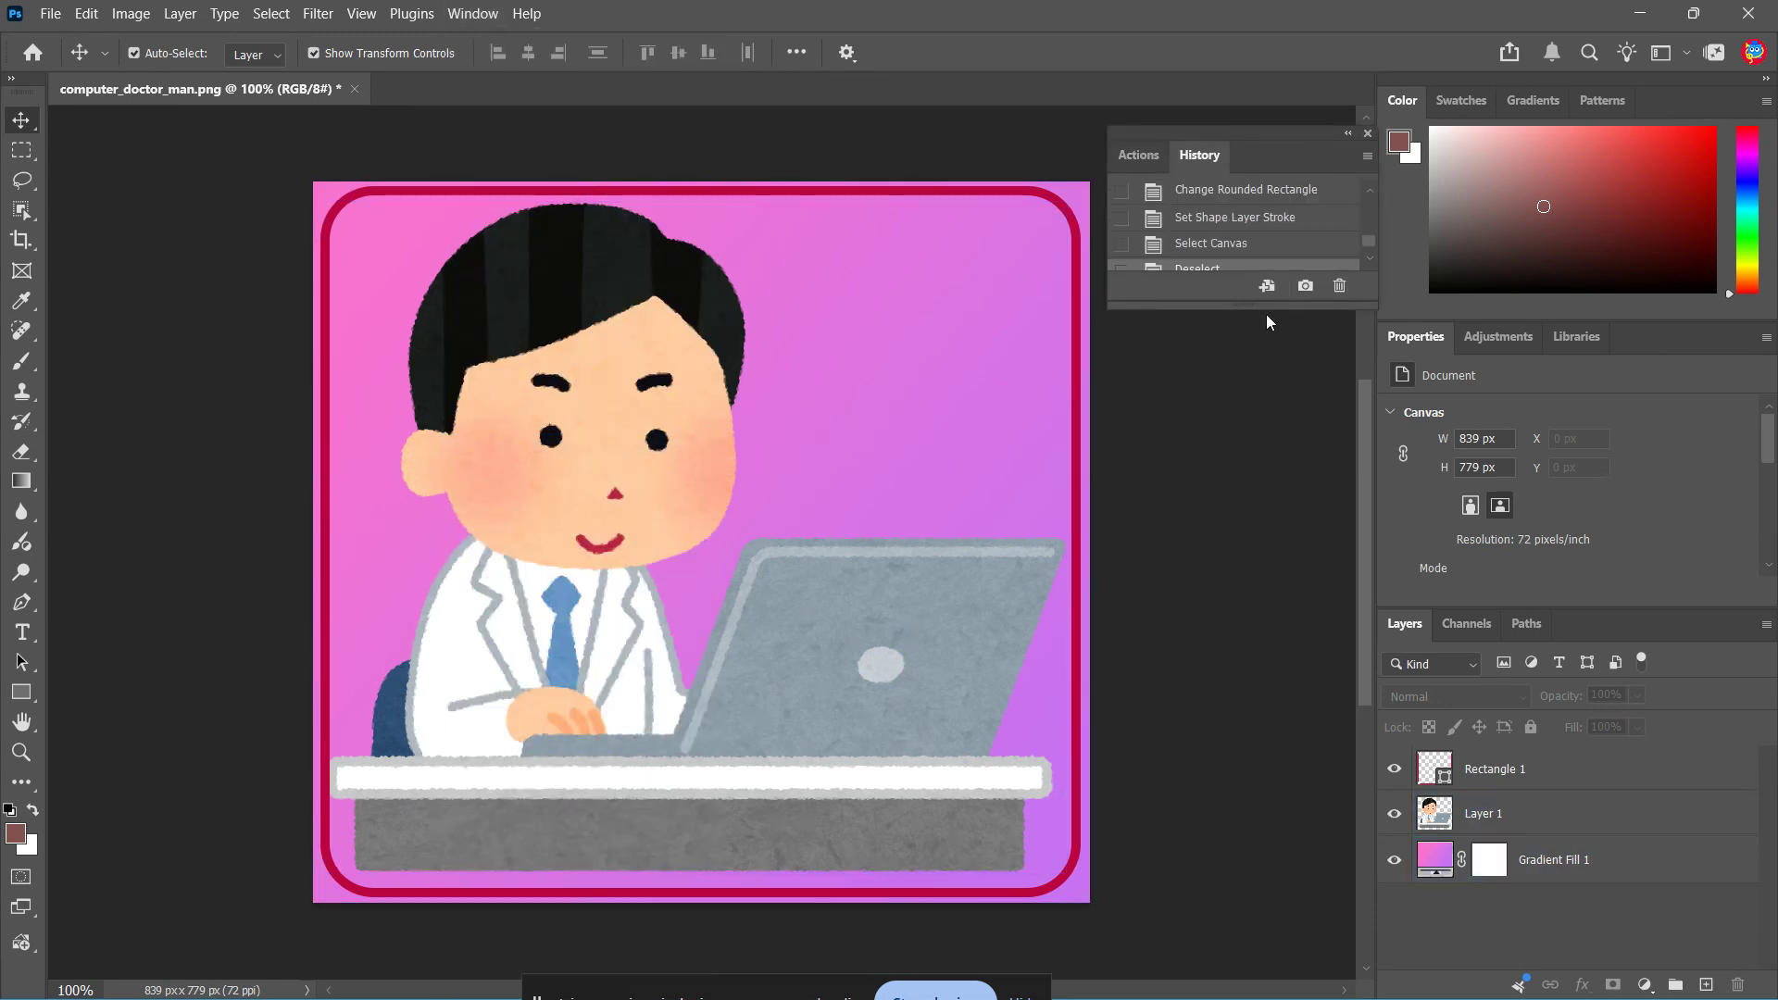
{"action": "left_click_drag", "start_coordinate": [1242, 306], "coordinate": [1214, 529]}
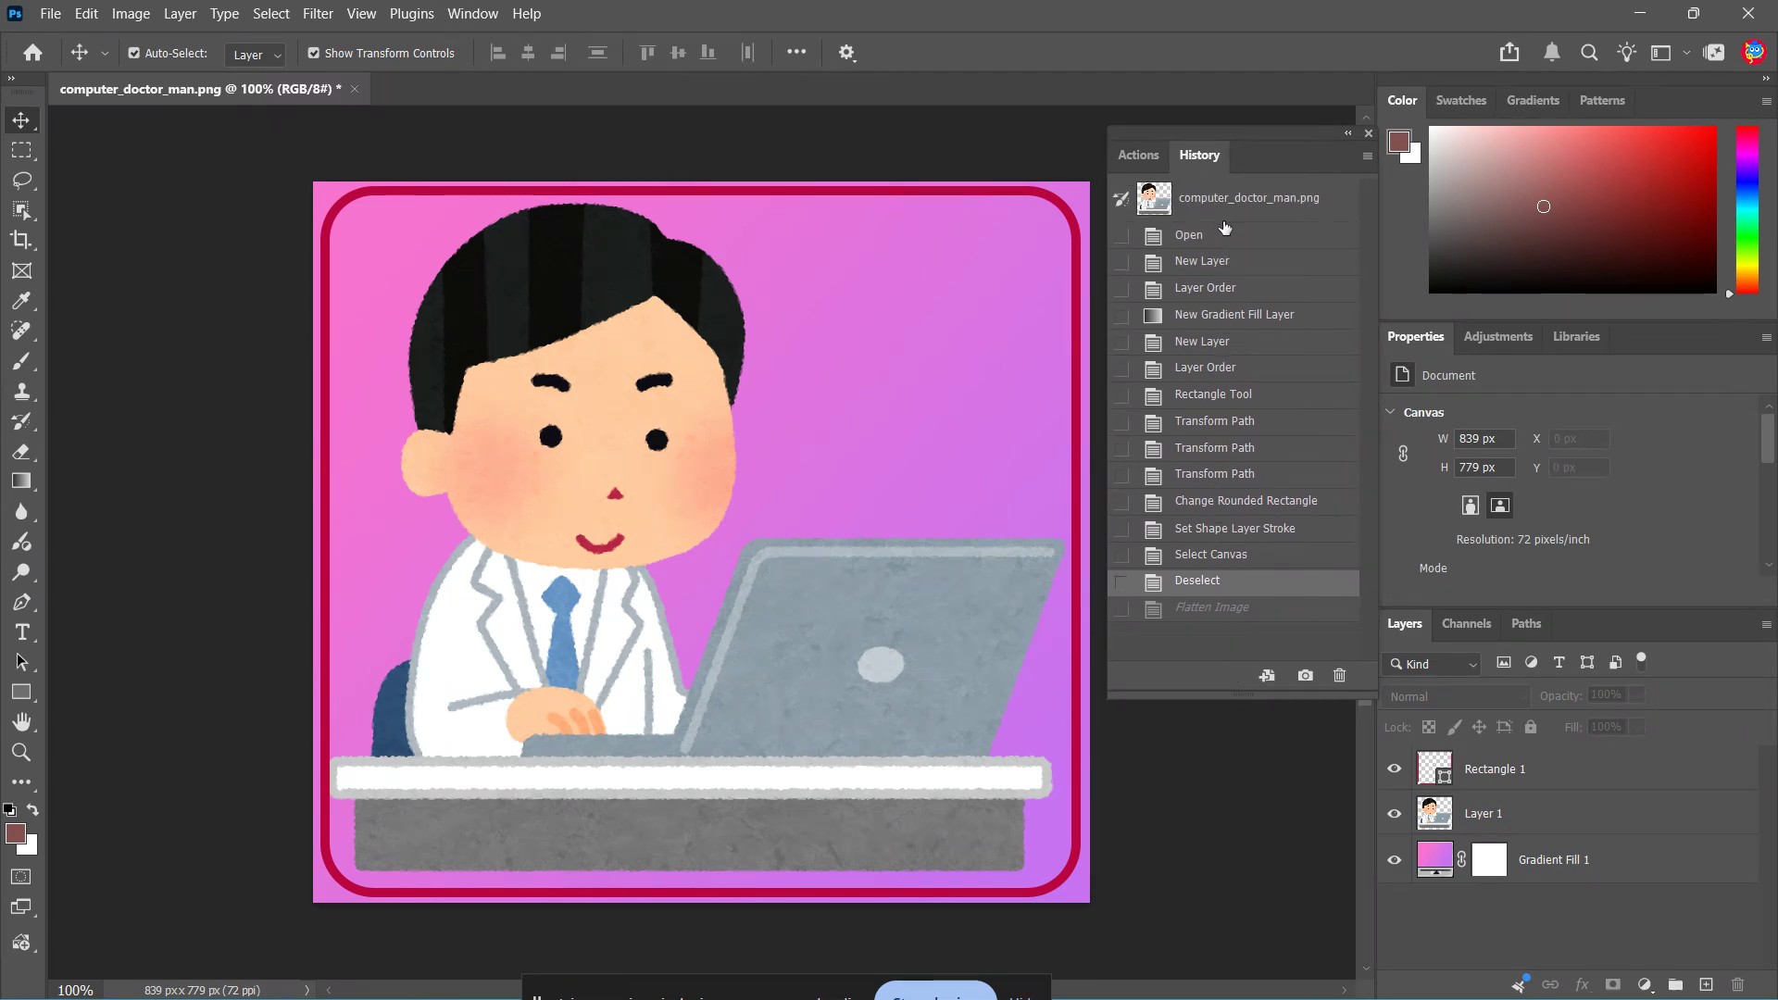
Step through the image's recorded history states one after another, from Open to Flatten Image.
{"action": "left_click", "coordinate": [1286, 238]}
{"action": "left_click", "coordinate": [1265, 263]}
{"action": "left_click", "coordinate": [1262, 288]}
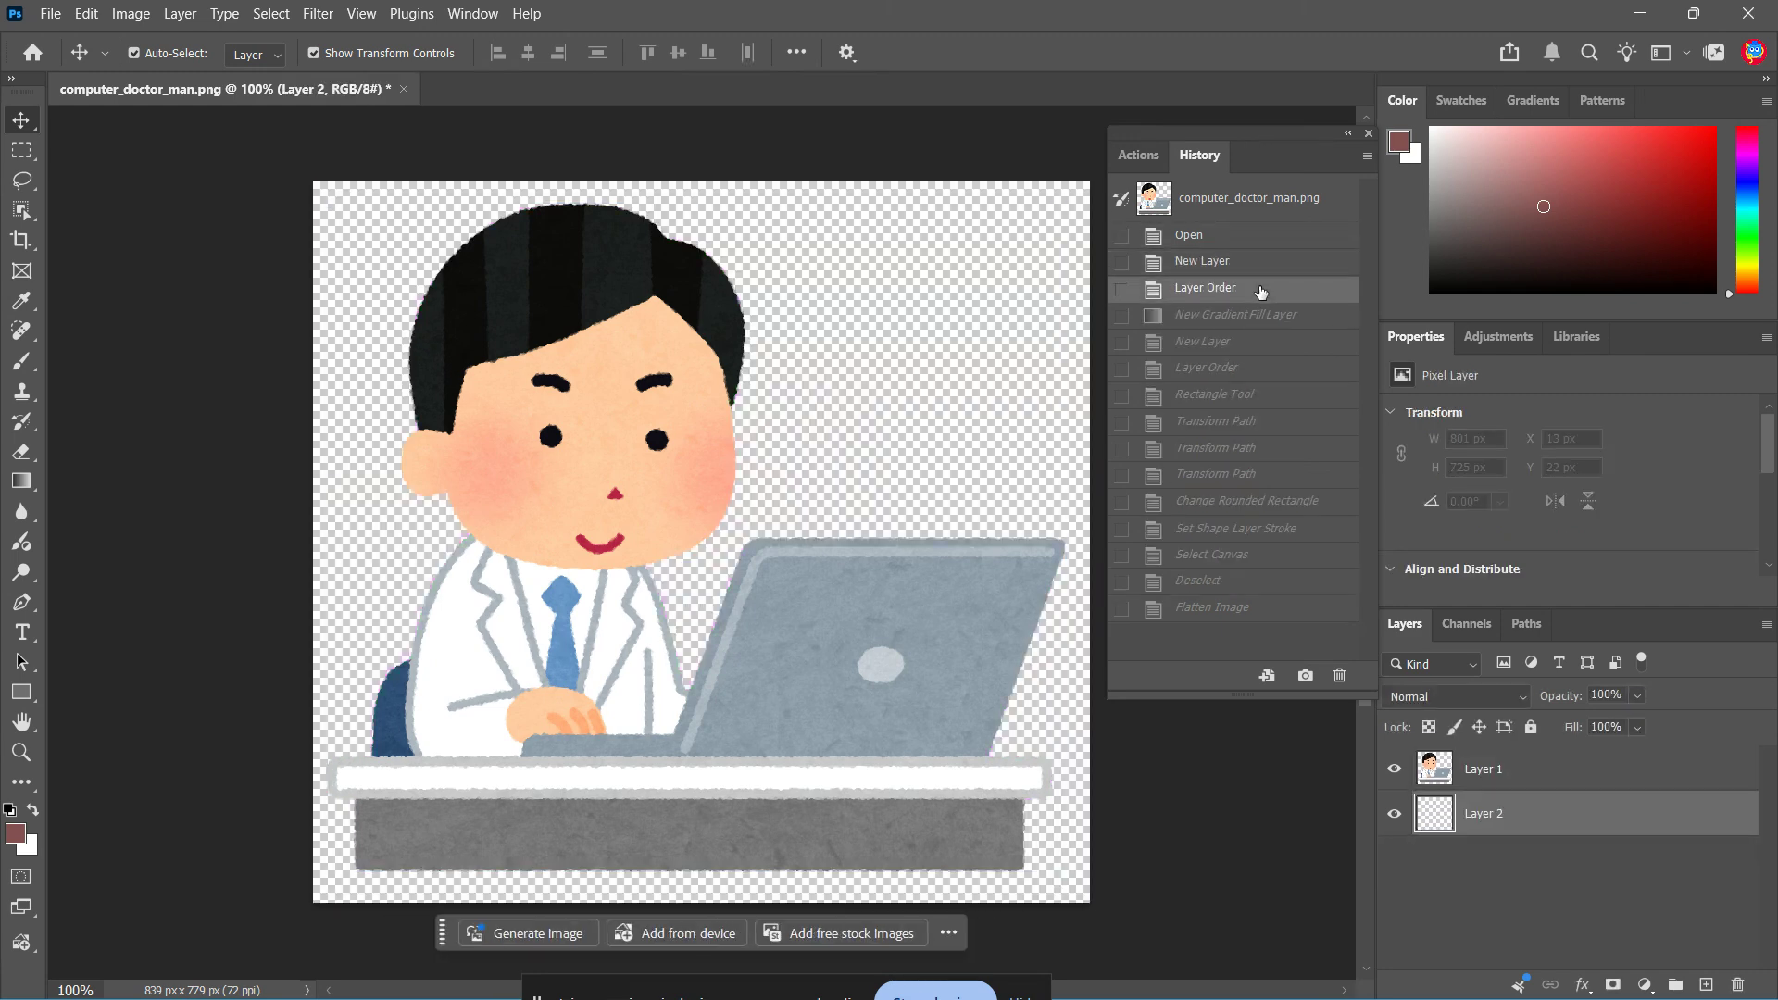
{"action": "left_click", "coordinate": [1256, 315]}
{"action": "left_click", "coordinate": [1255, 343]}
{"action": "left_click", "coordinate": [1250, 368]}
{"action": "left_click", "coordinate": [1250, 396]}
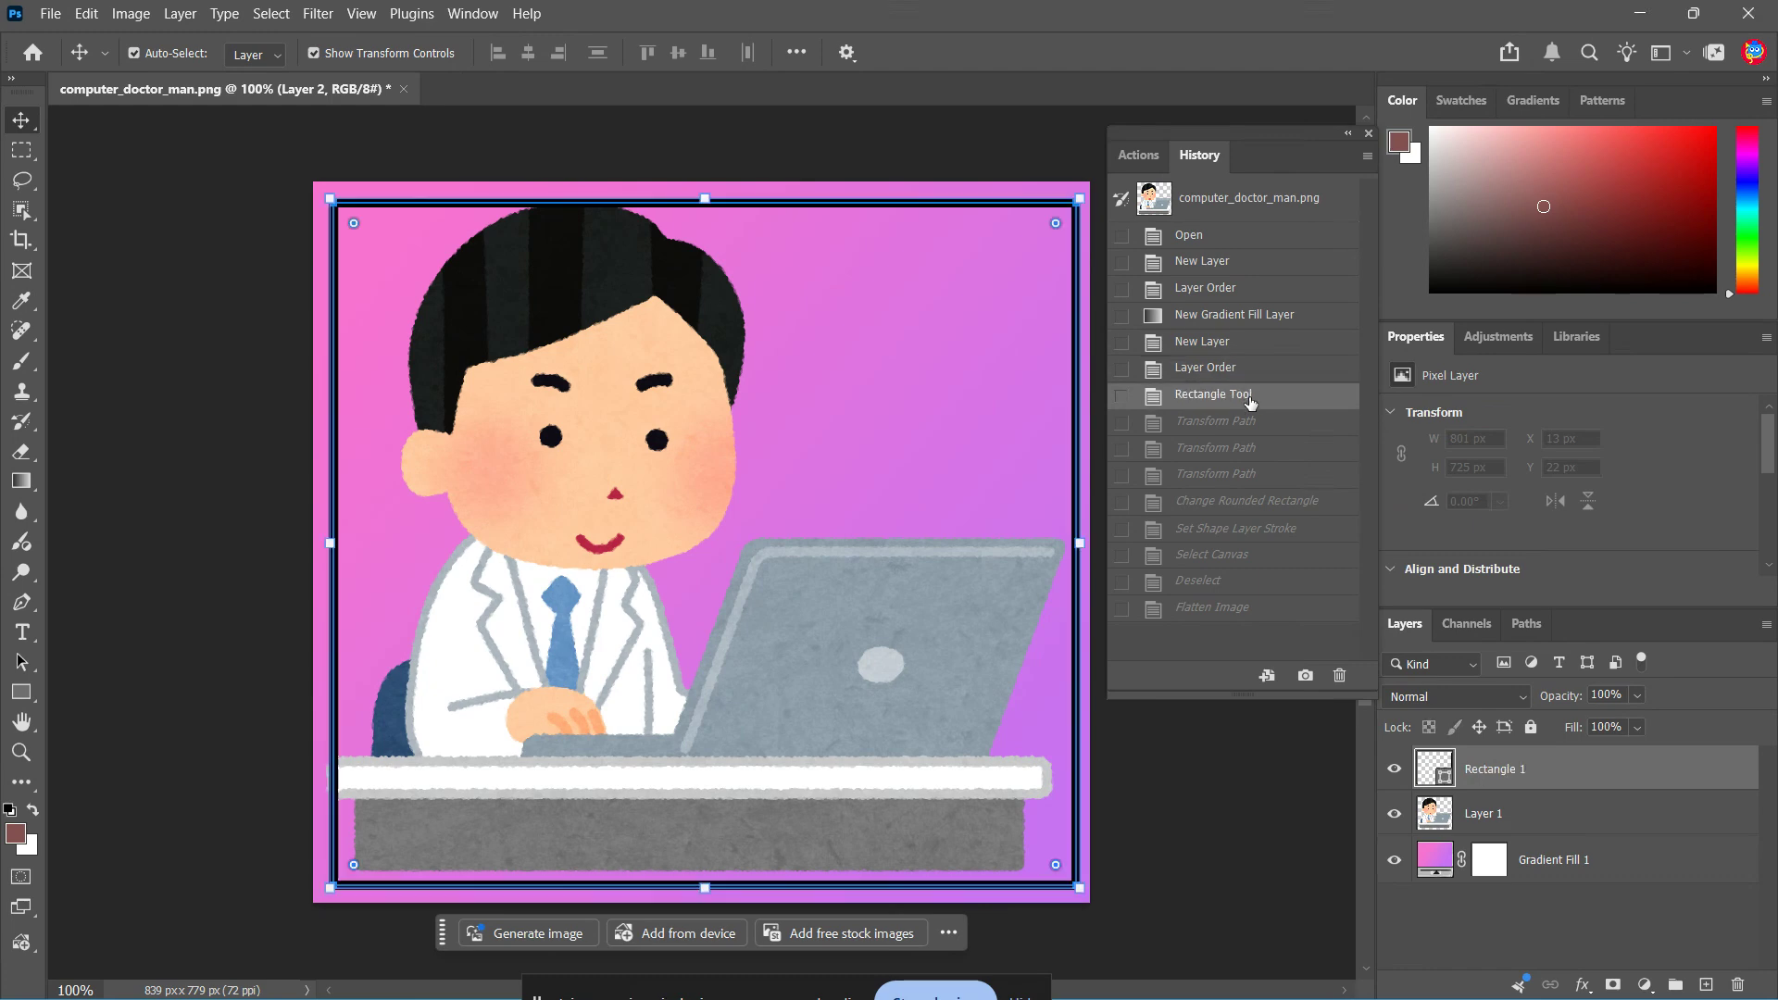
{"action": "left_click", "coordinate": [1247, 422]}
{"action": "left_click", "coordinate": [1240, 473]}
{"action": "left_click", "coordinate": [1236, 528]}
{"action": "left_click", "coordinate": [1227, 610]}
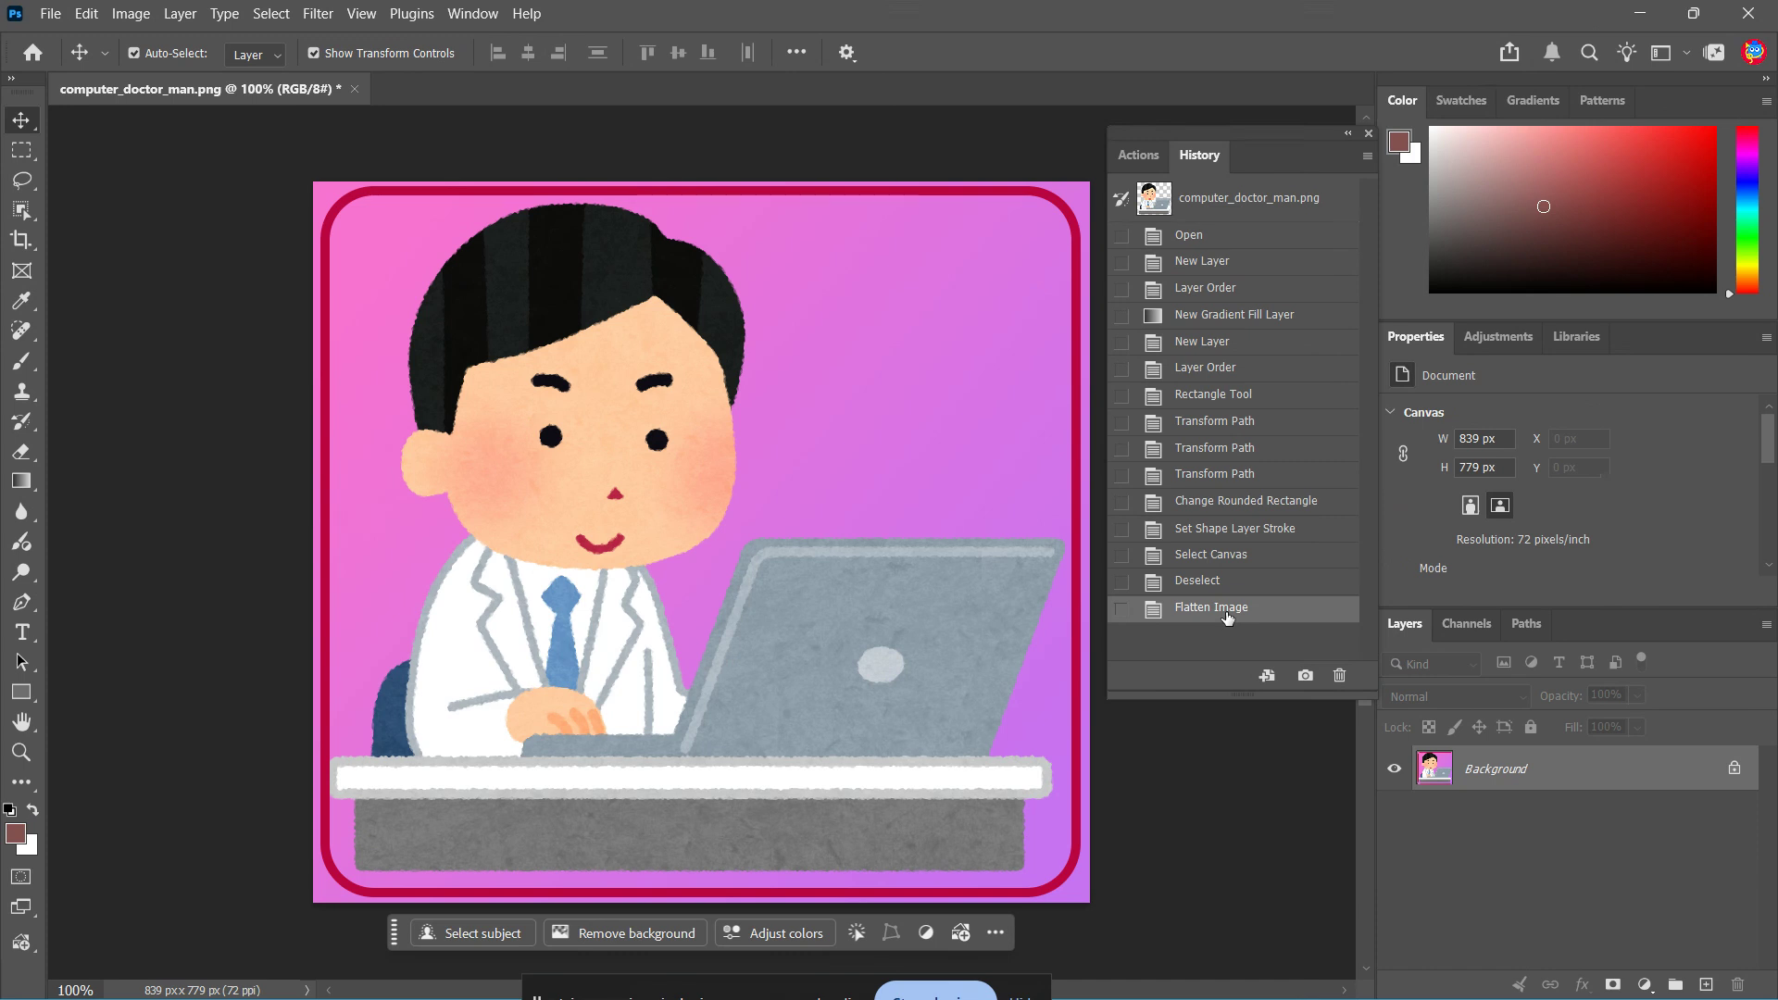
Roll the image back to Deselect and further to Set Shape Layer Stroke, and look through the History panel's options.
{"action": "left_click", "coordinate": [1232, 583]}
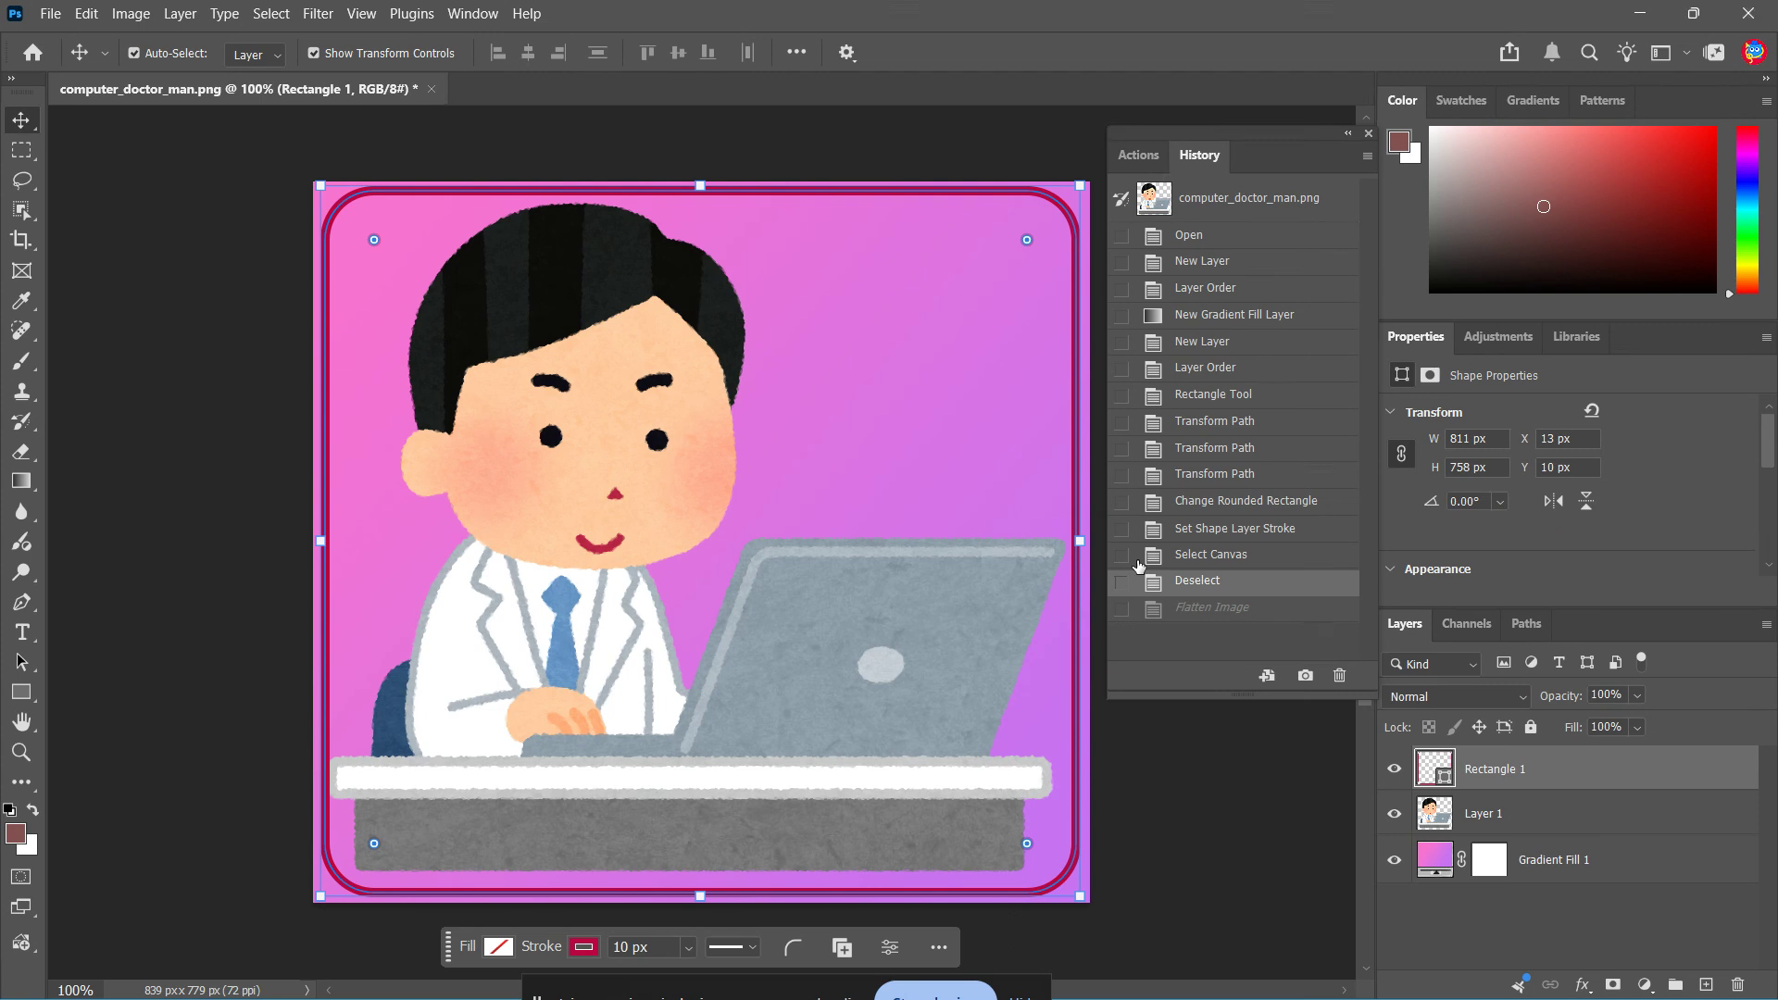
{"action": "left_click", "coordinate": [1247, 529]}
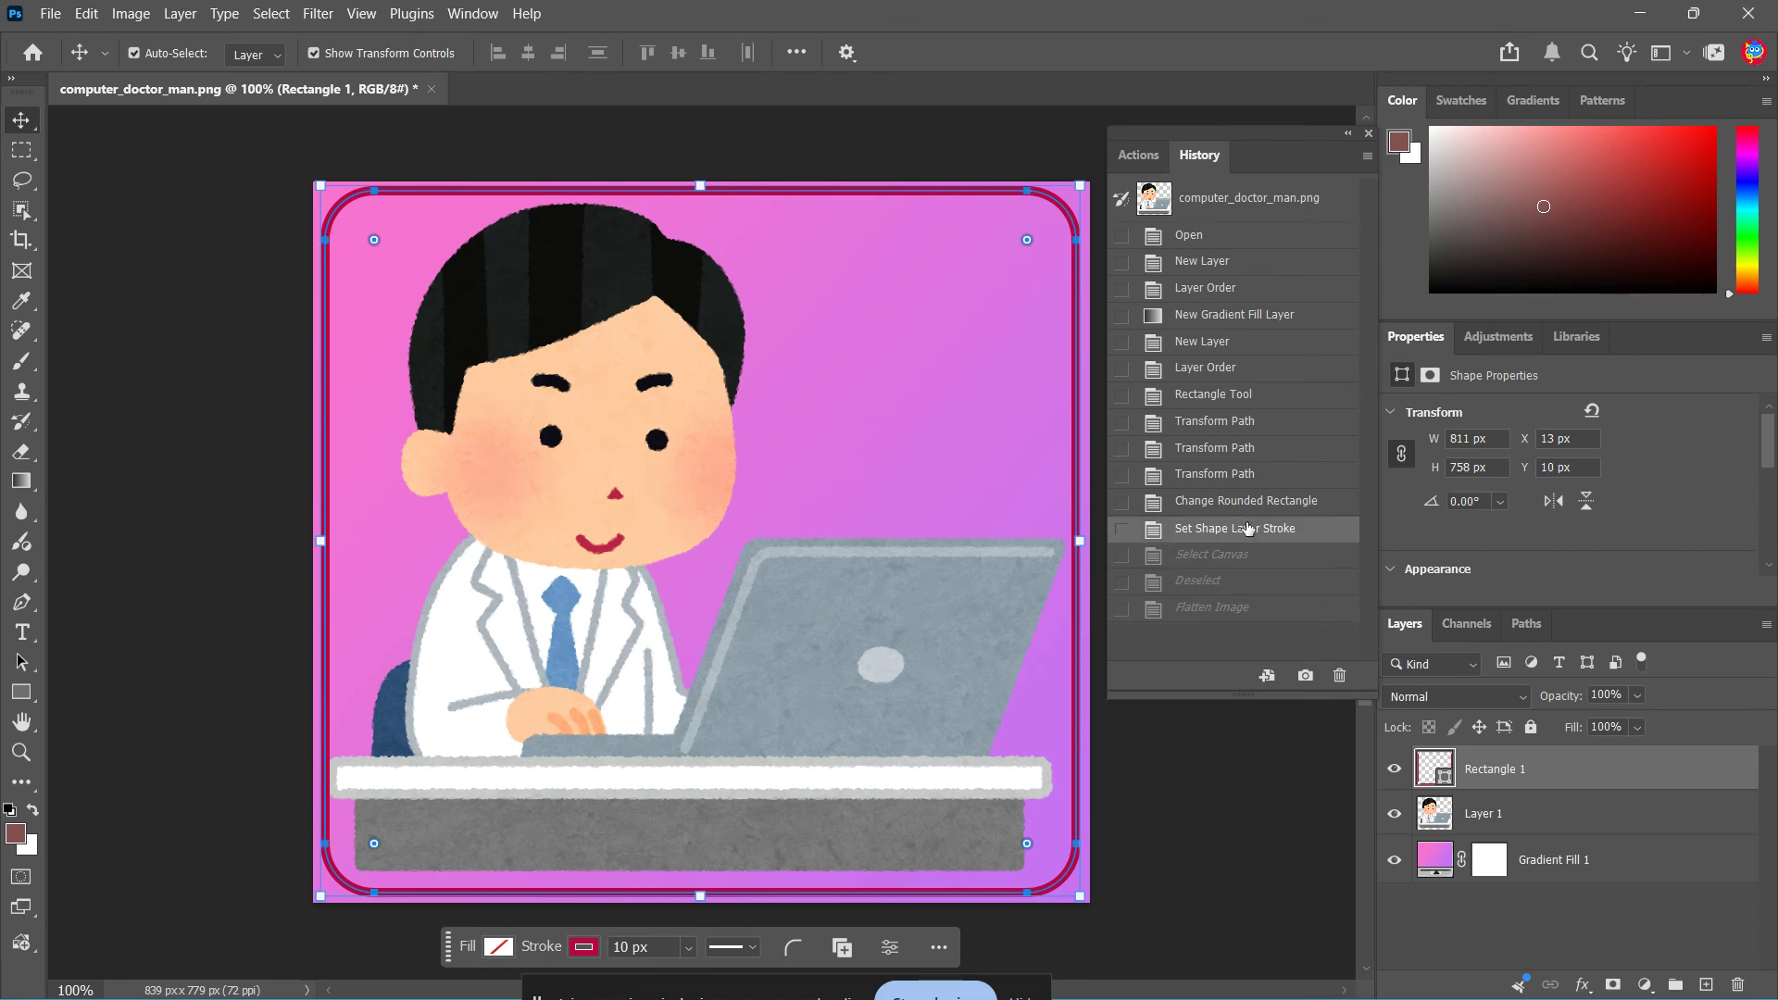
{"action": "left_click", "coordinate": [1367, 157]}
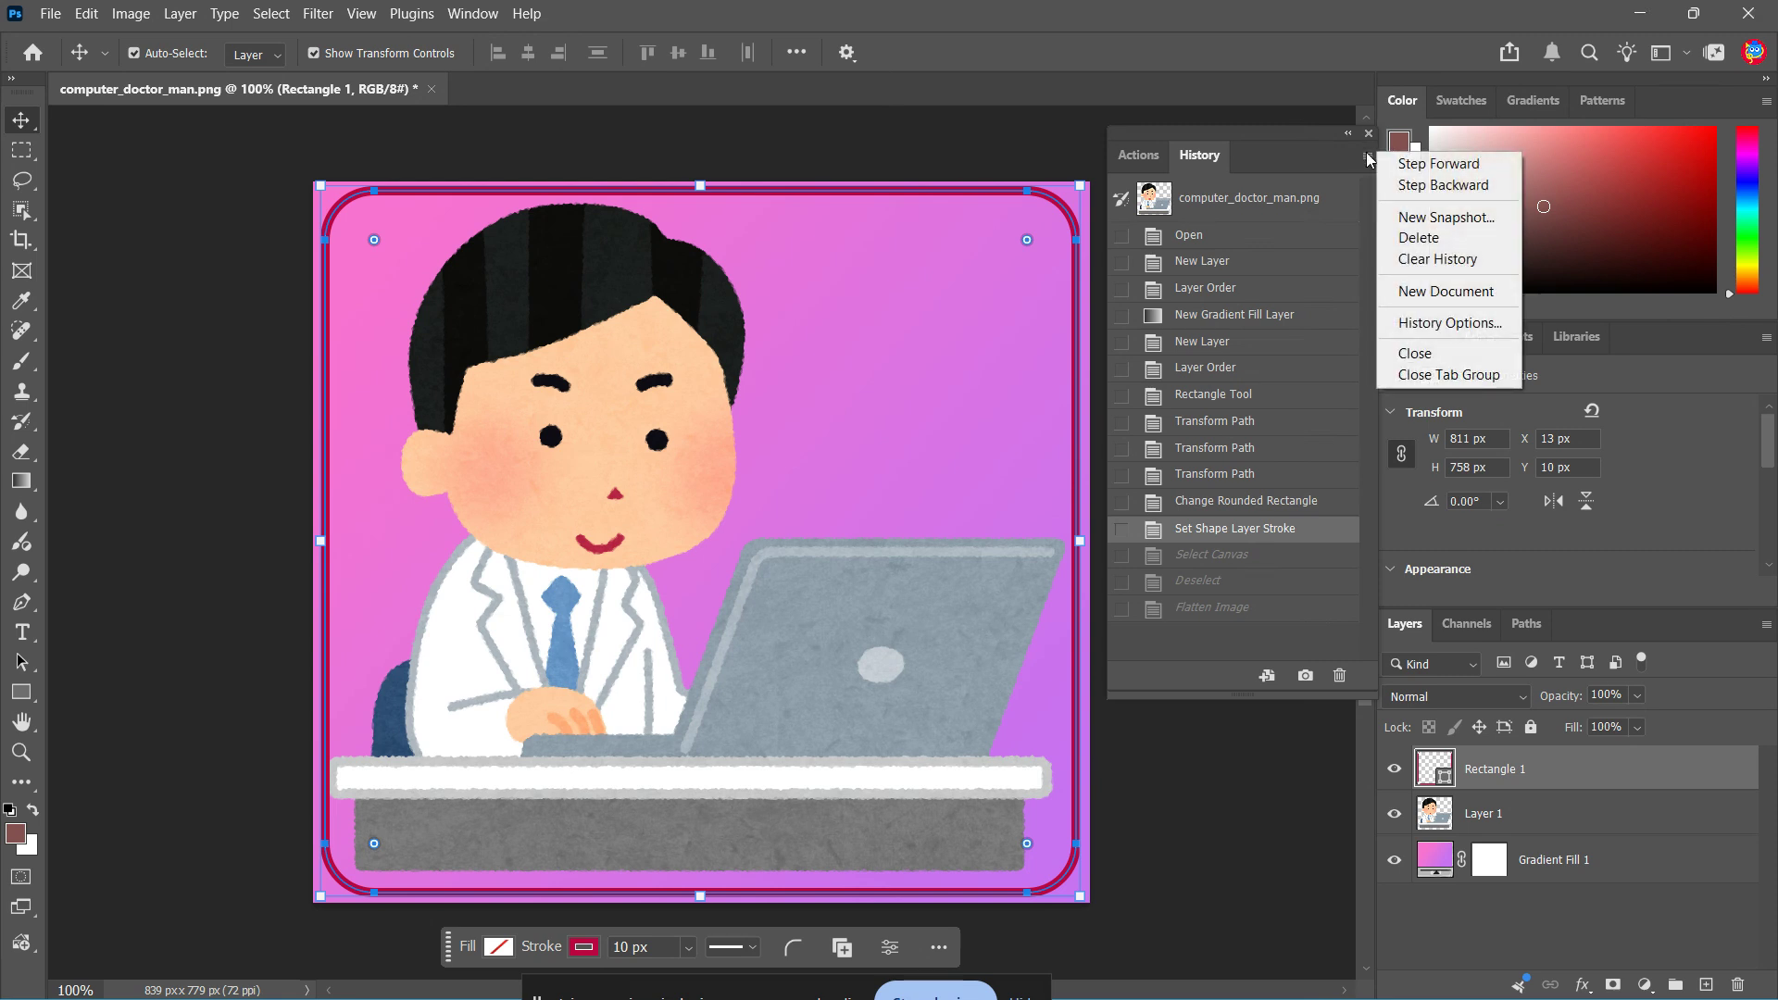
{"action": "left_click", "coordinate": [1329, 156]}
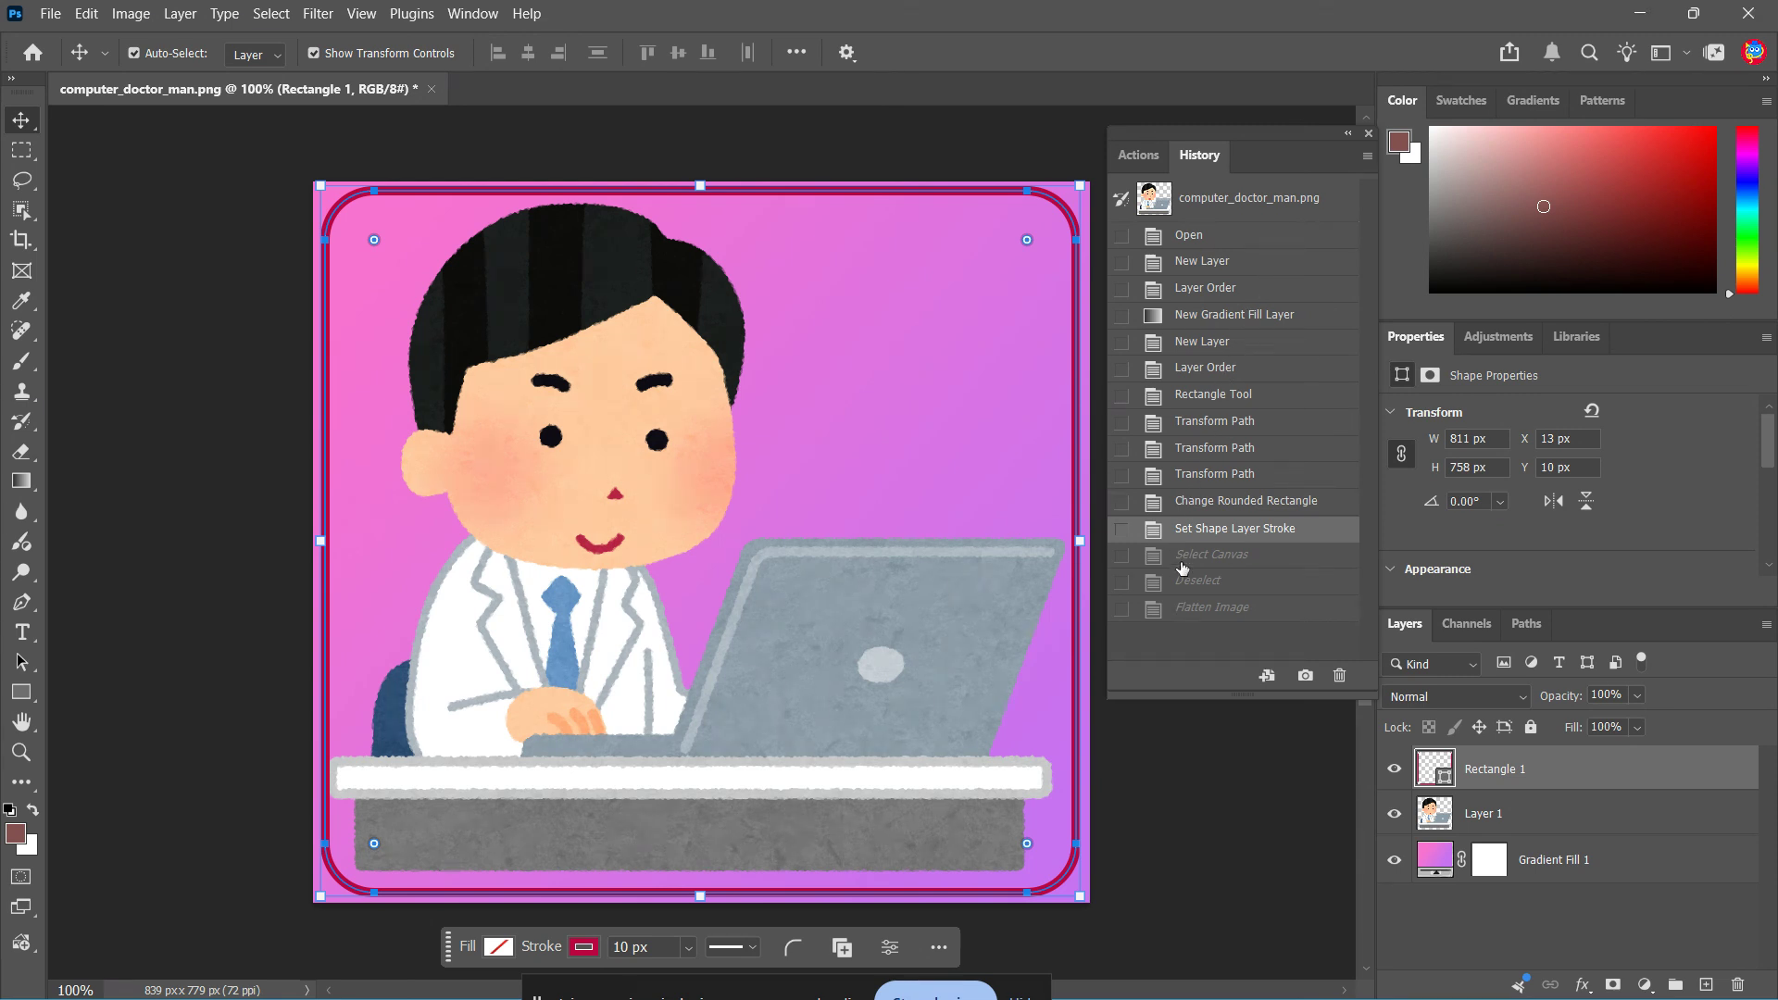
Set the history brush source to the Set Shape Layer Stroke state and close the History panel.
{"action": "left_click", "coordinate": [1122, 531]}
{"action": "left_click", "coordinate": [1369, 136]}
{"action": "left_click", "coordinate": [1157, 494]}
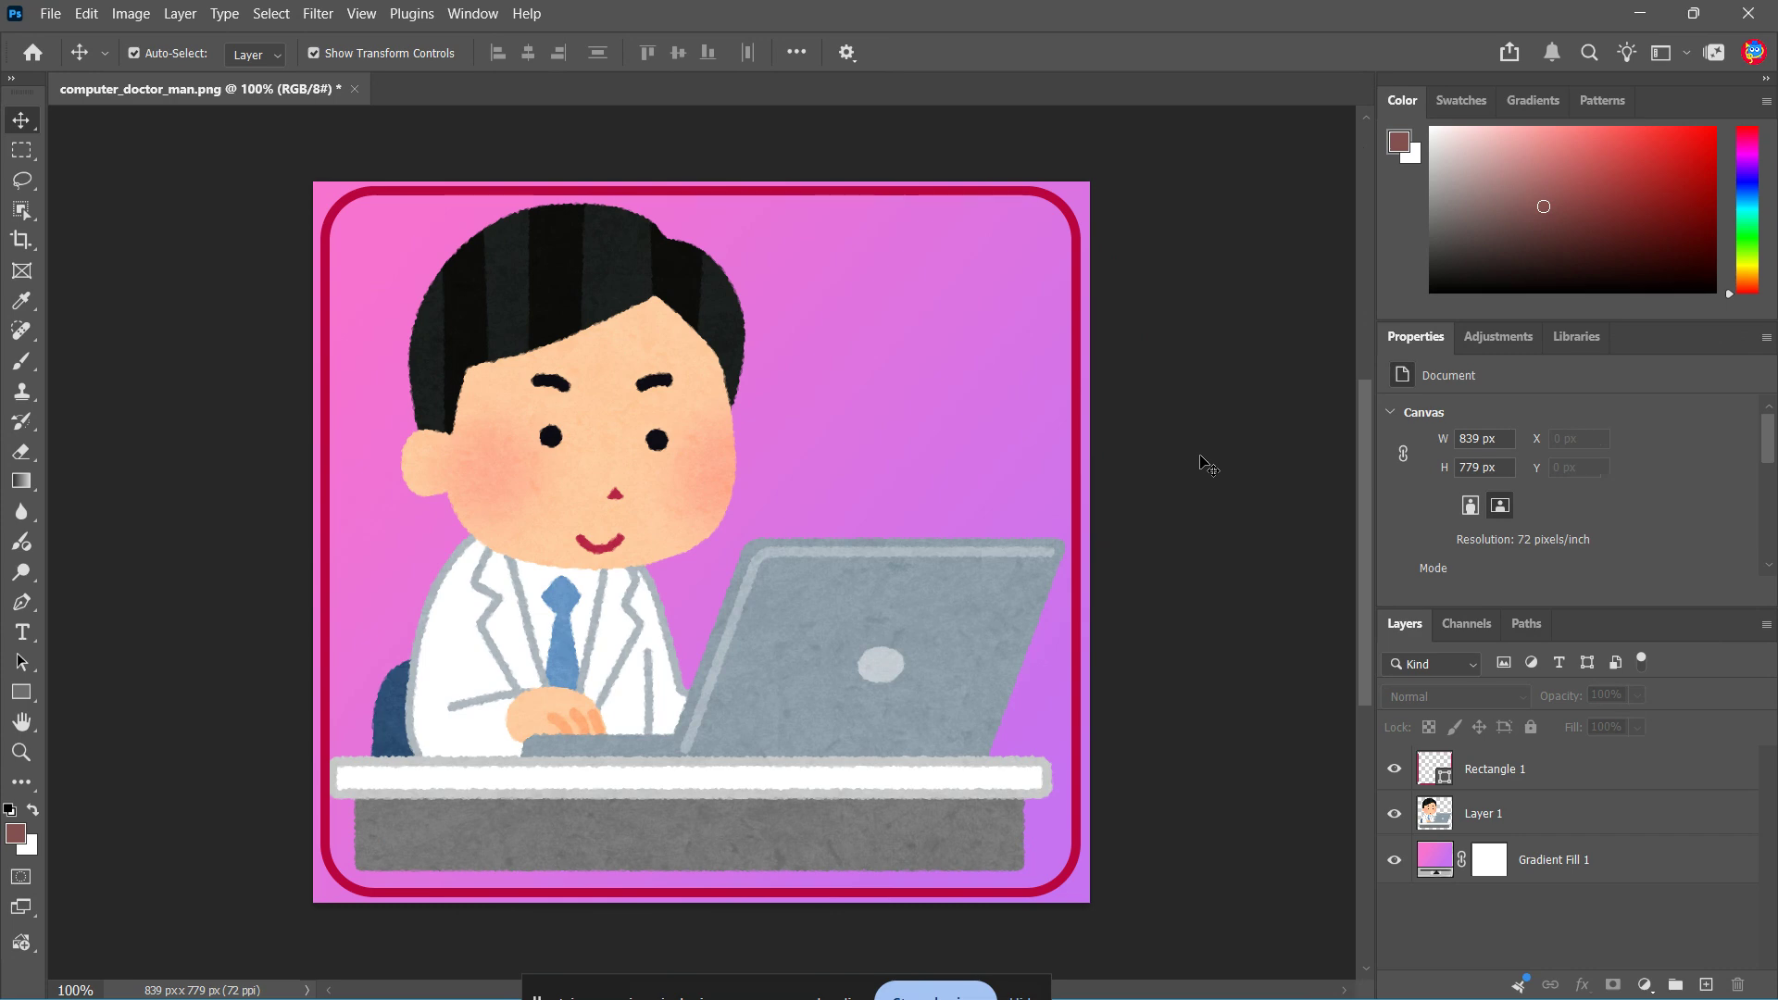
Reopen the History panel, look briefly at the Actions panel grouped with it, and return to History.
{"action": "left_click", "coordinate": [477, 13]}
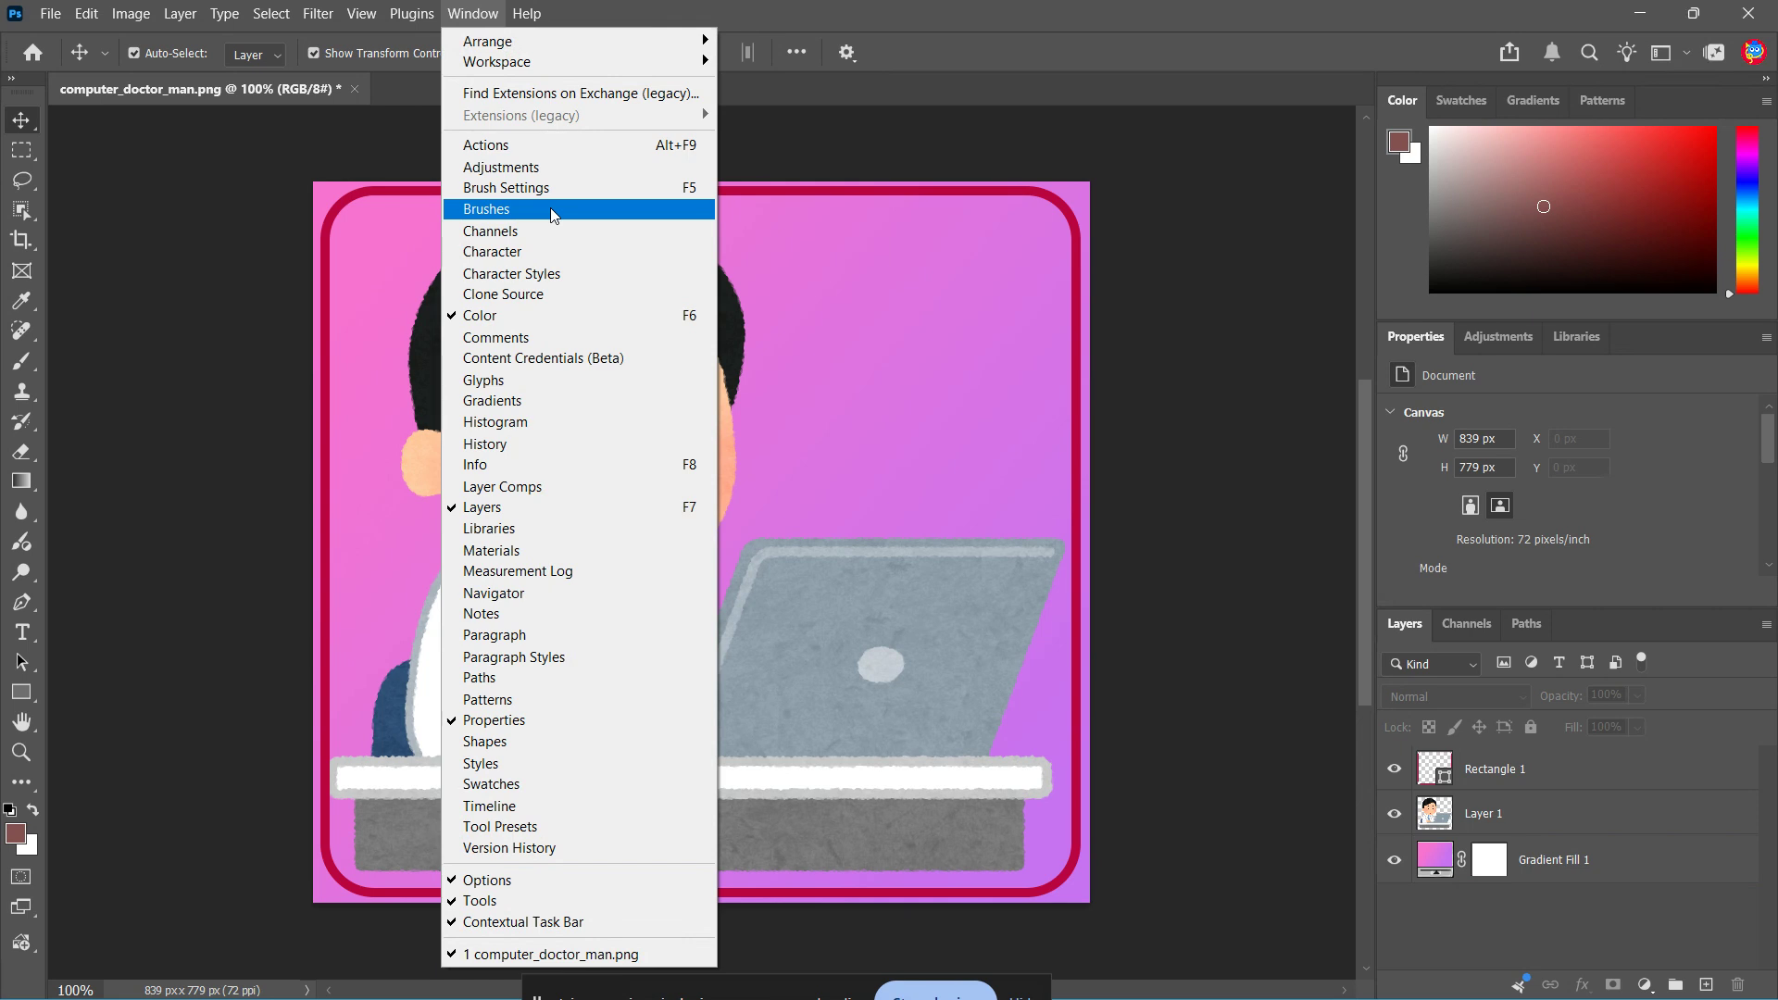
{"action": "left_click", "coordinate": [548, 424]}
{"action": "left_click", "coordinate": [547, 444]}
{"action": "left_click", "coordinate": [925, 376]}
{"action": "left_click", "coordinate": [1138, 157]}
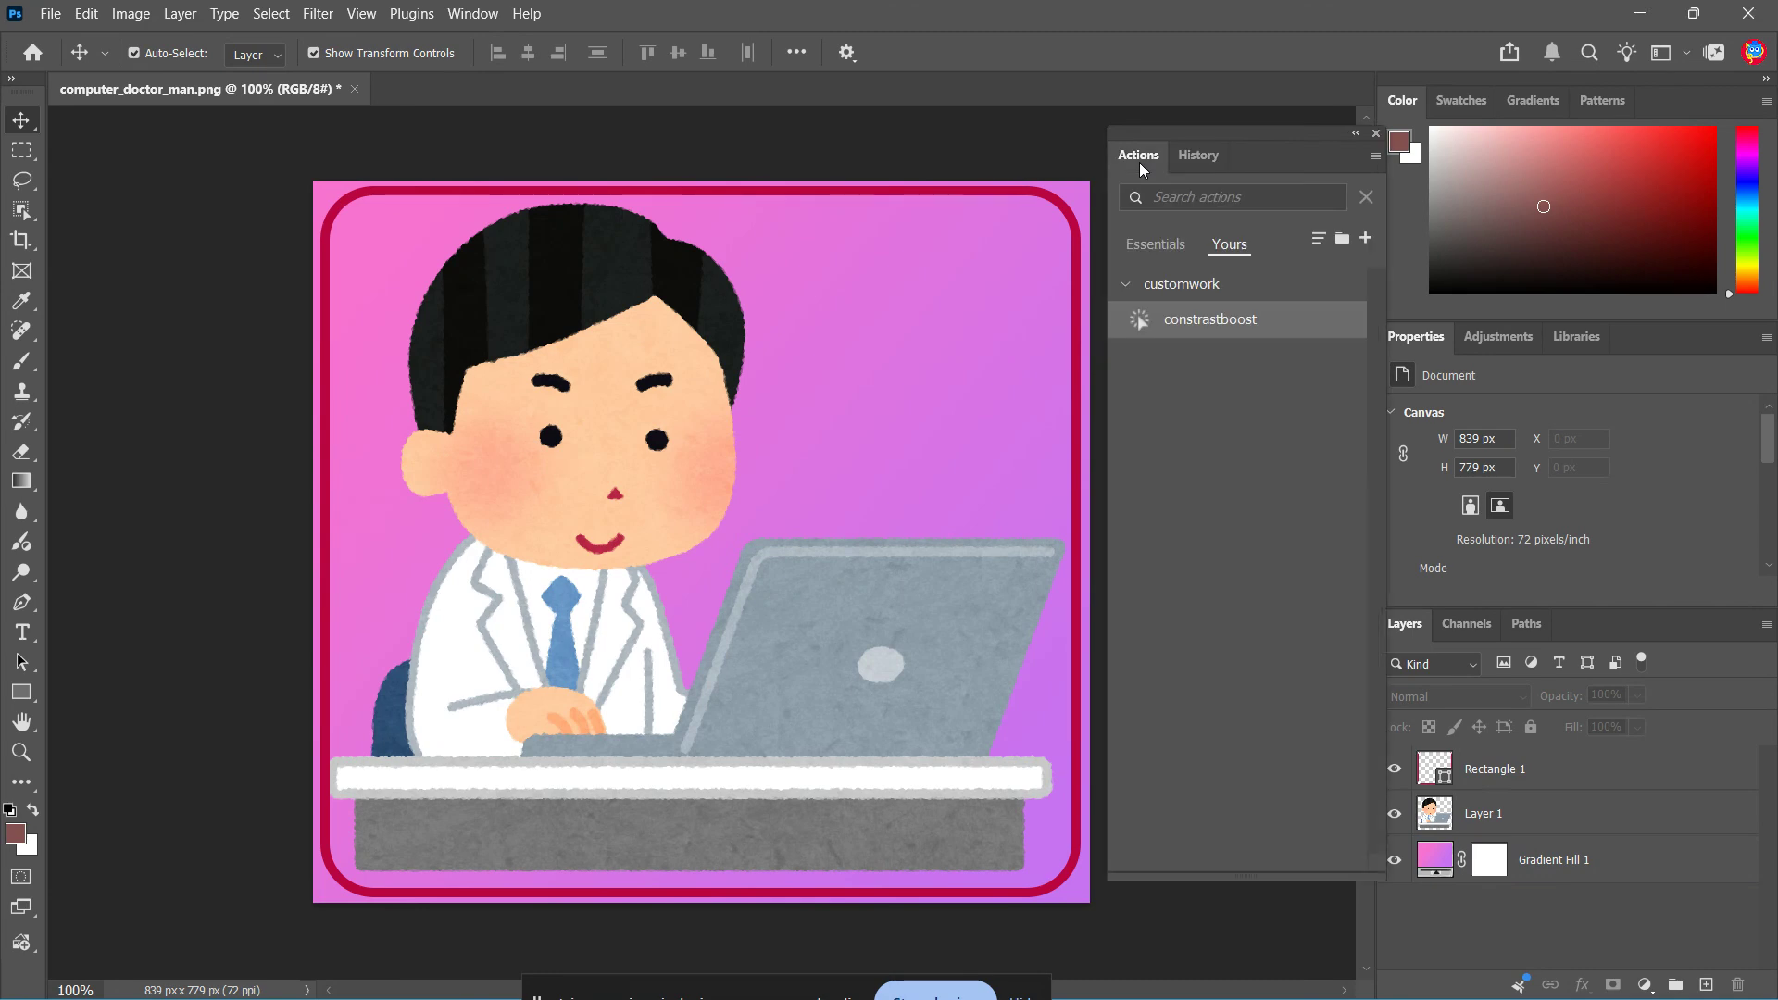
{"action": "left_click", "coordinate": [1182, 158]}
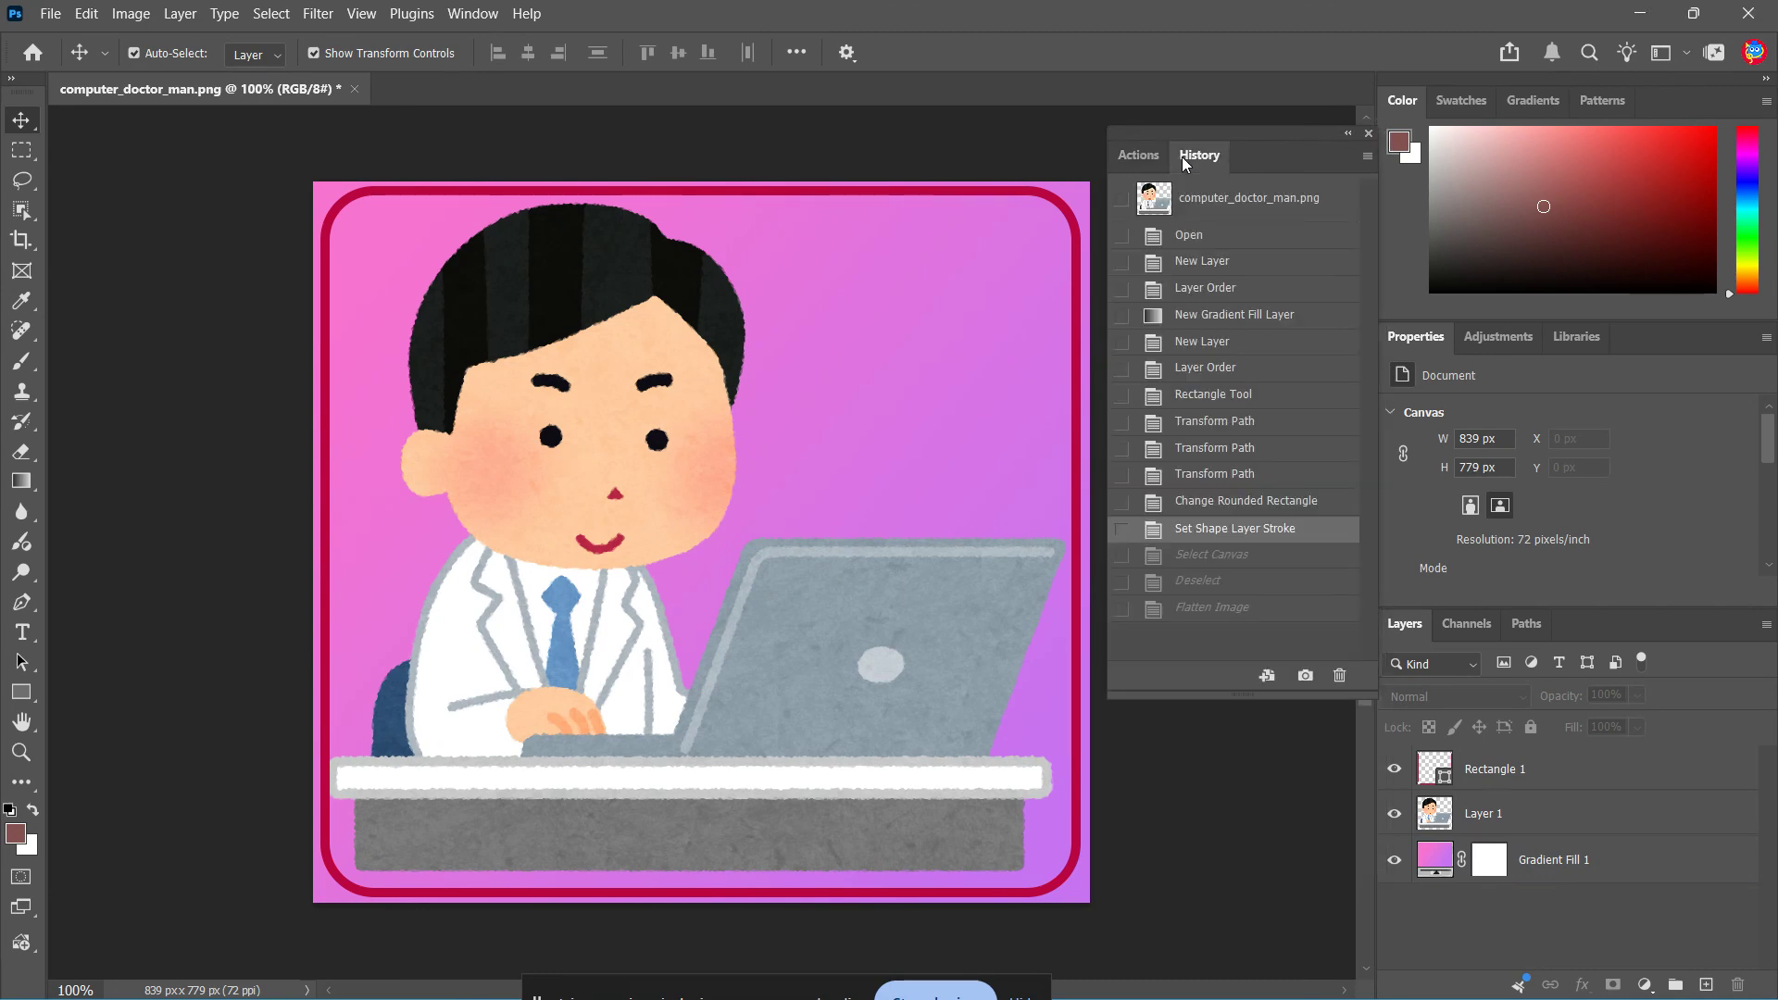
Review how the image was built by restoring its history states in order, from Open through New Layer and Select Canvas to Flatten Image.
{"action": "left_click", "coordinate": [1235, 237]}
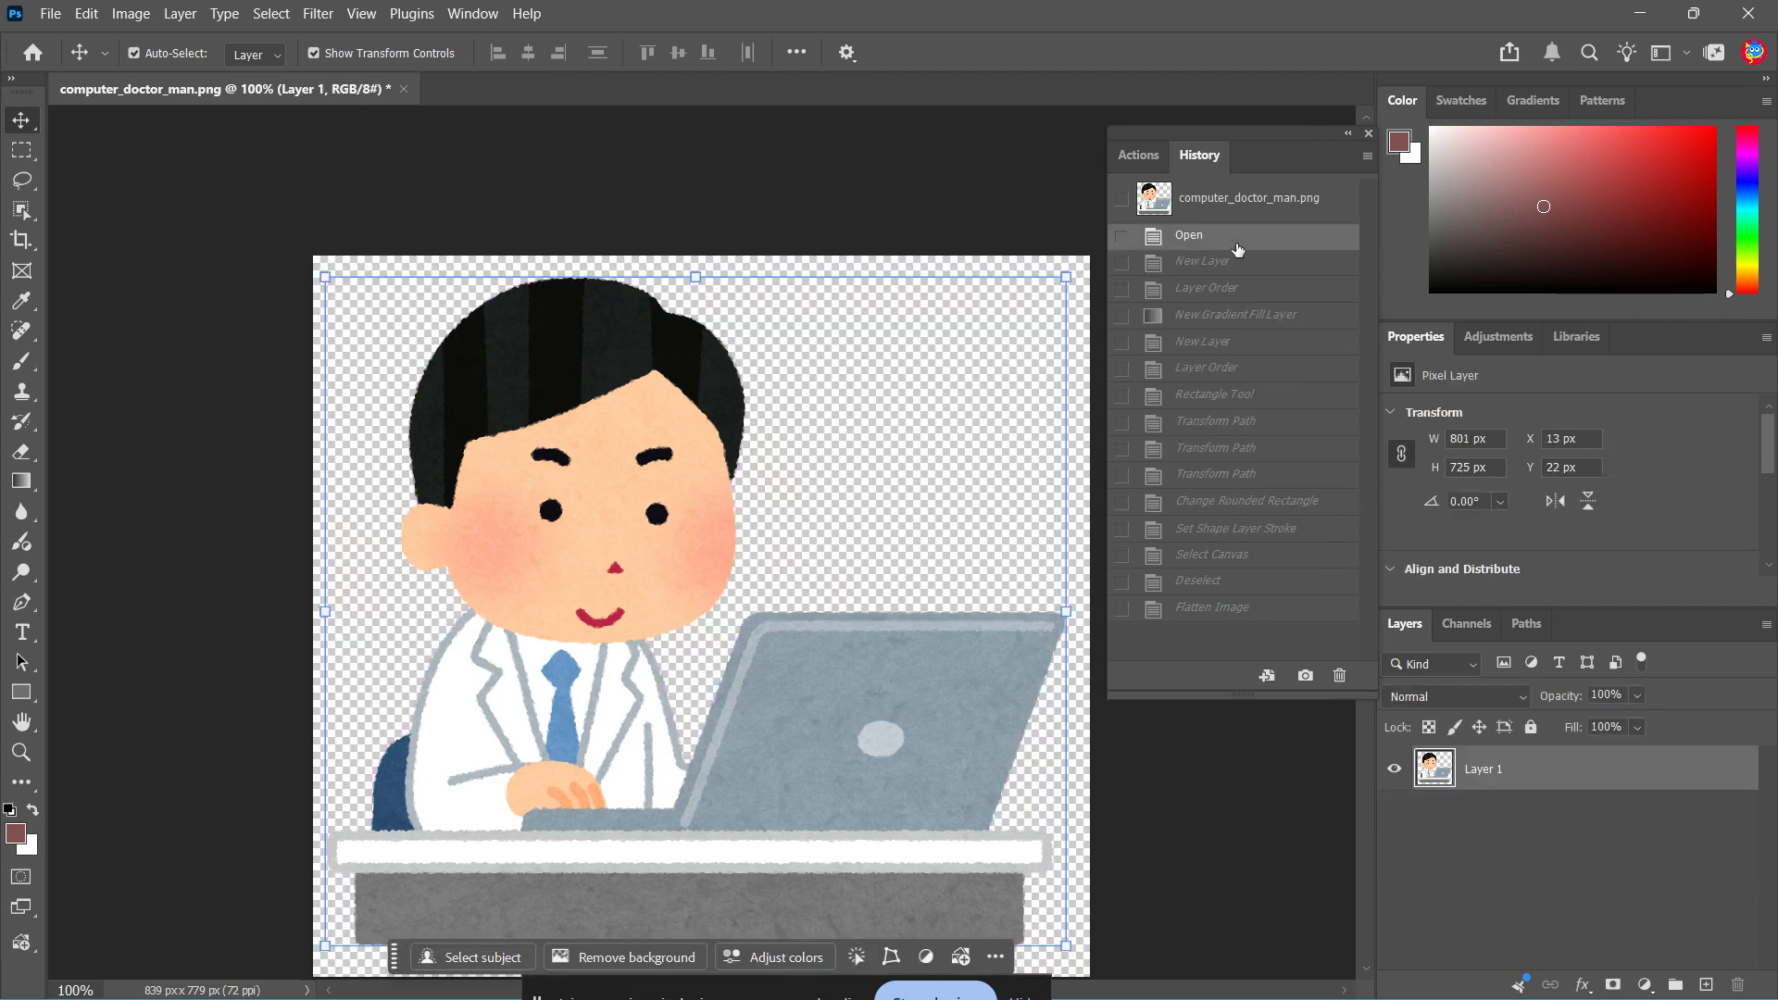
{"action": "left_click", "coordinate": [1235, 264]}
{"action": "left_click", "coordinate": [1235, 289]}
{"action": "left_click", "coordinate": [1239, 336]}
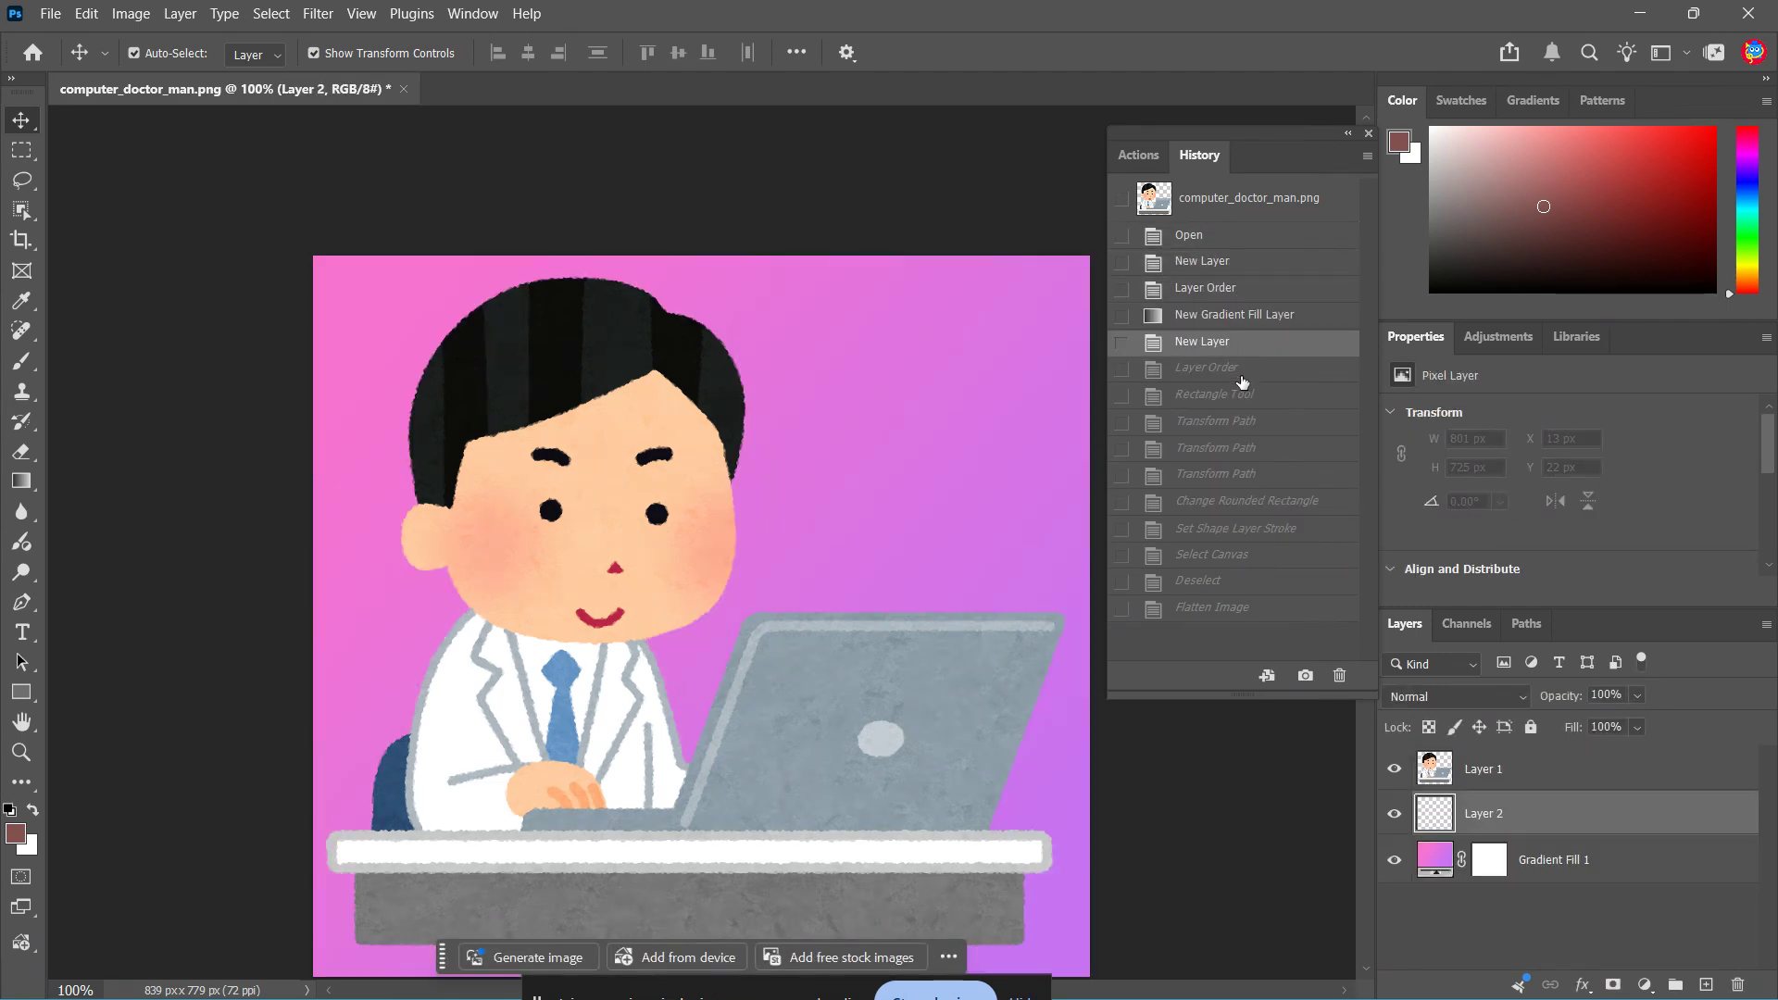
{"action": "left_click", "coordinate": [1239, 379]}
{"action": "left_click", "coordinate": [1237, 438]}
{"action": "left_click", "coordinate": [1238, 503]}
{"action": "left_click", "coordinate": [1238, 556]}
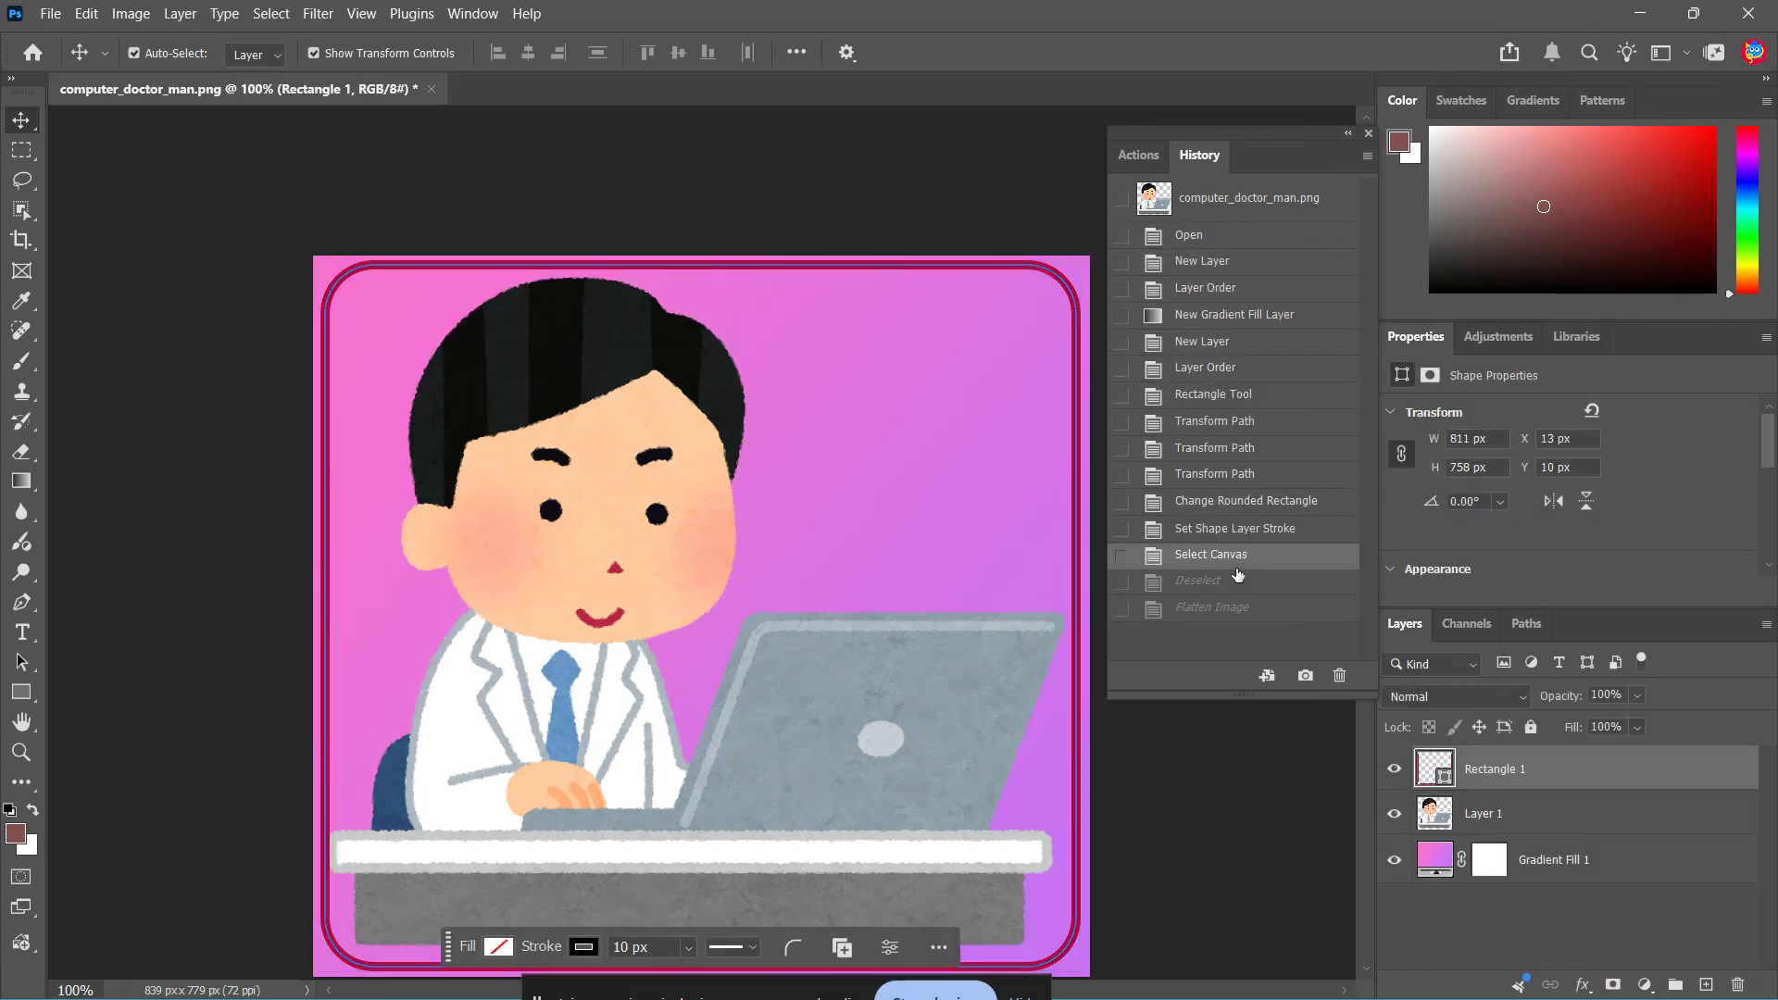
{"action": "left_click", "coordinate": [1235, 607]}
{"action": "scroll", "coordinate": [924, 591], "scroll_direction": "down", "scroll_amount": 1}
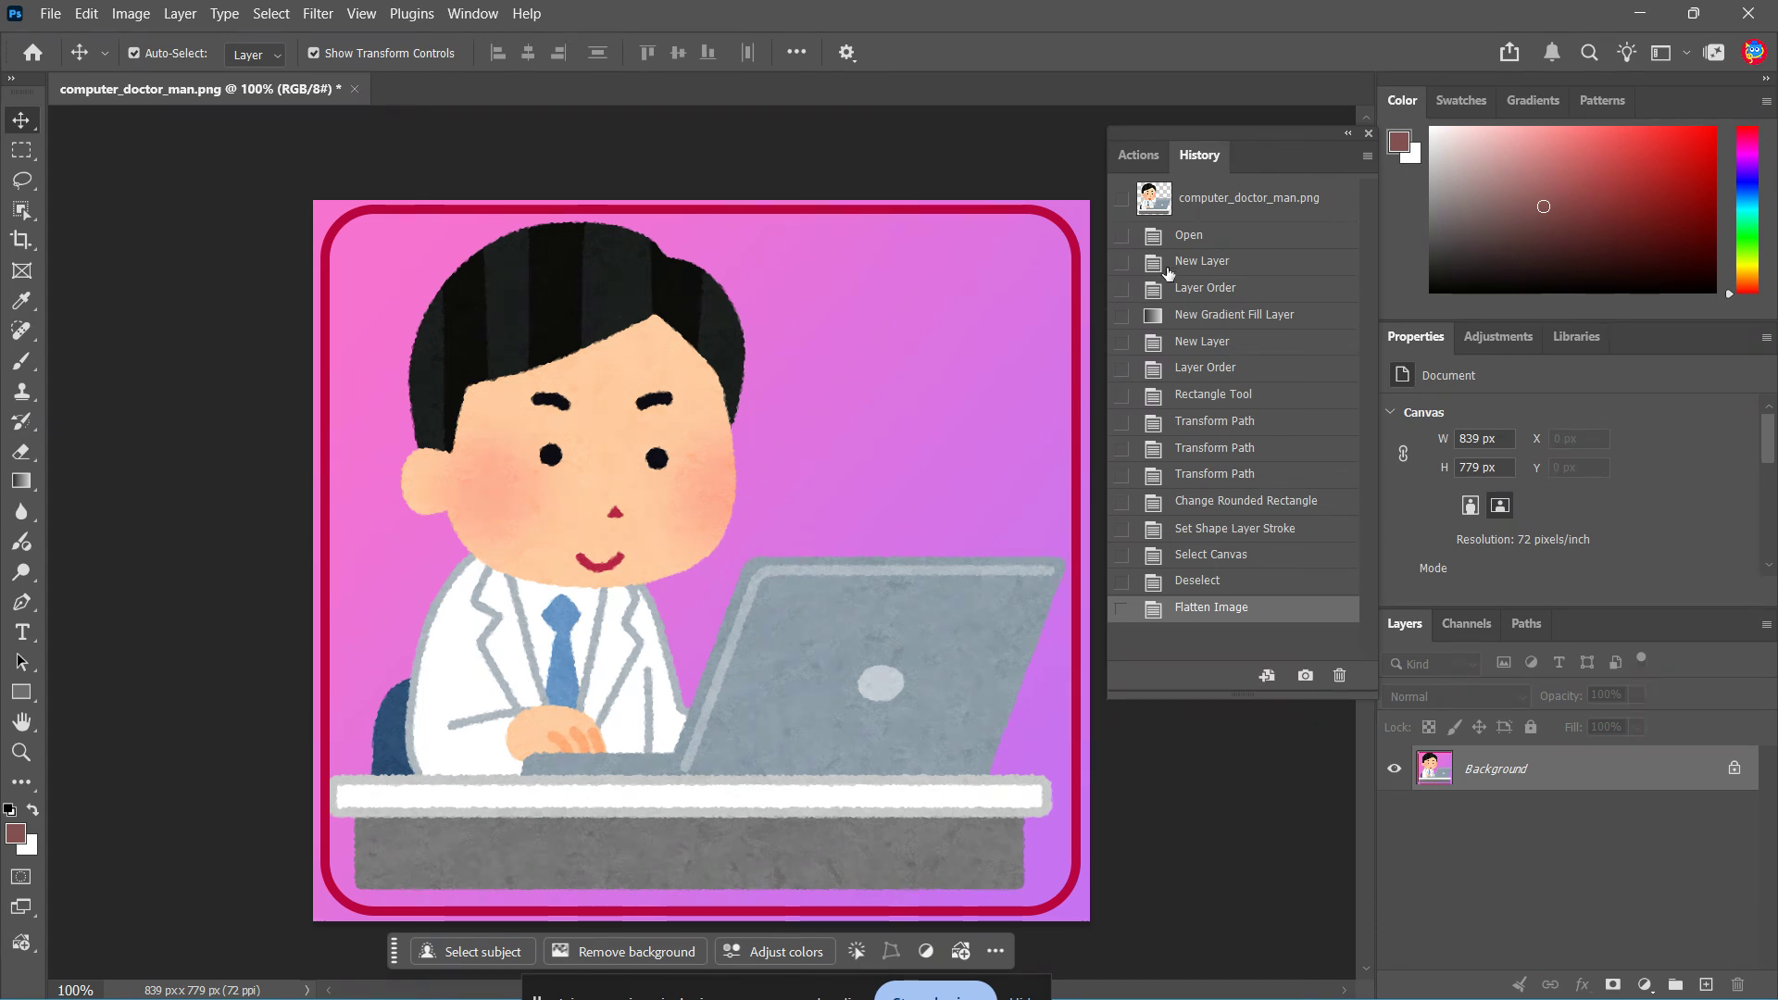
Compare the computer_doctor_man.png opening snapshot with the Flatten Image state, and close the History panel.
{"action": "left_click", "coordinate": [1248, 200]}
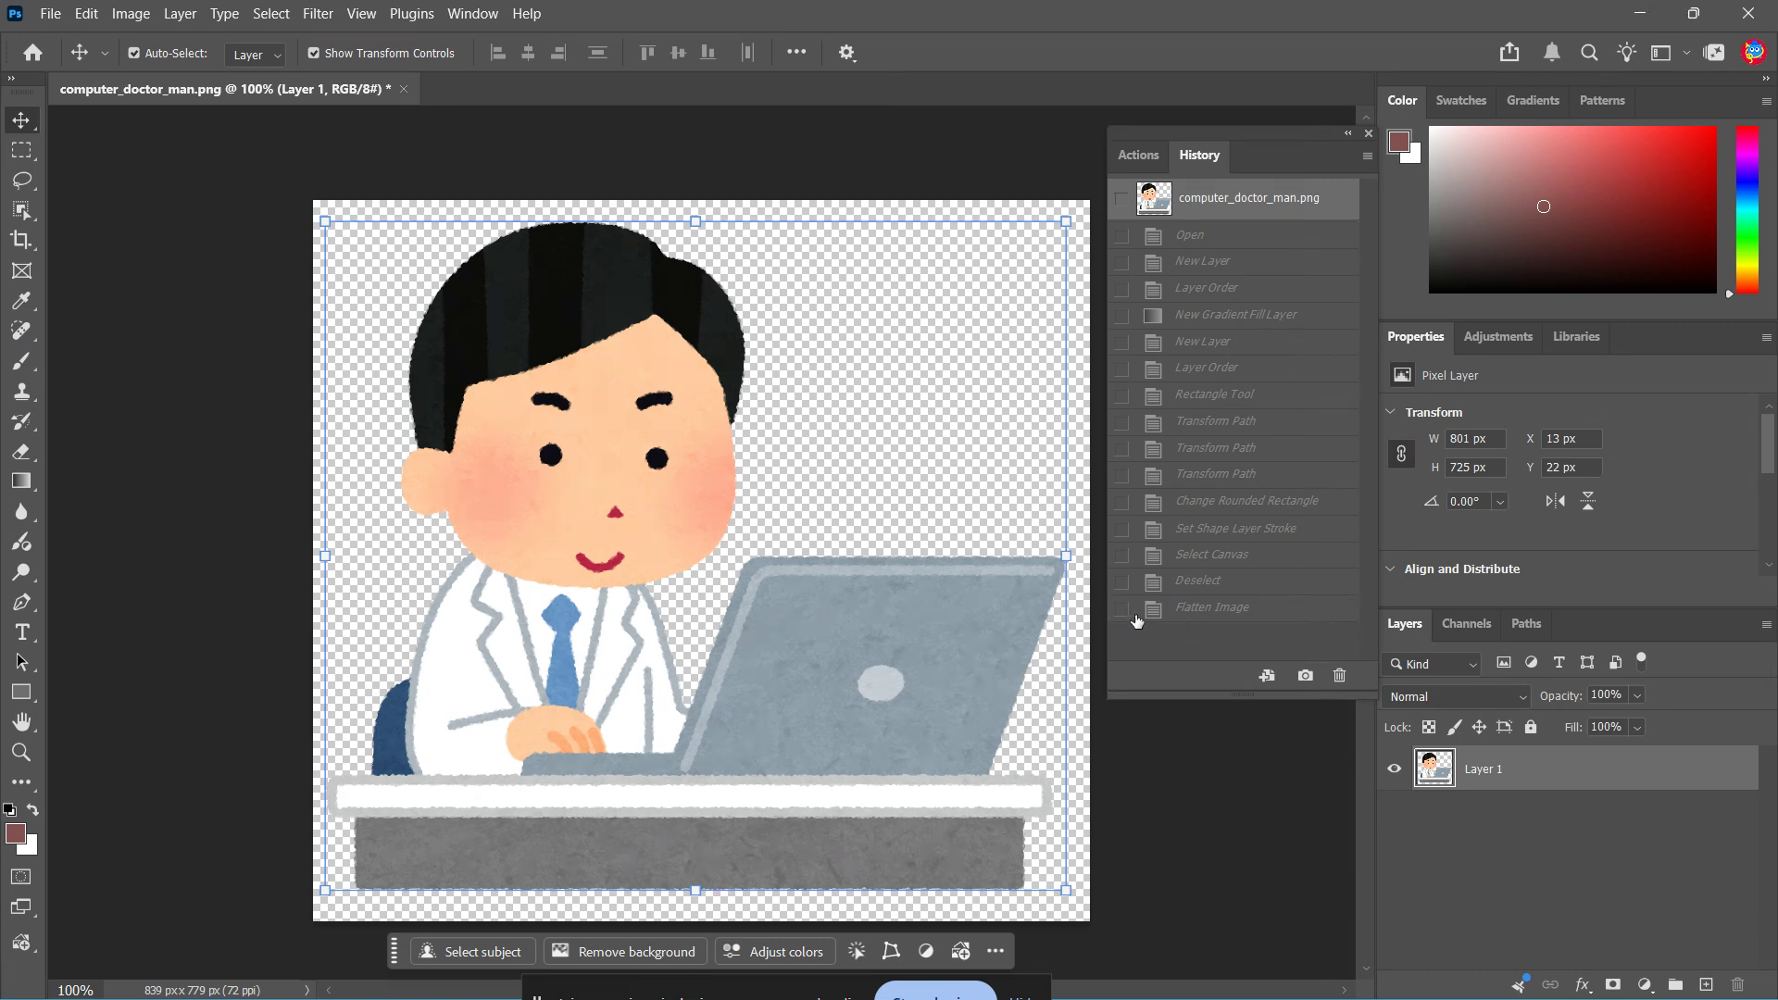
{"action": "left_click", "coordinate": [1209, 608]}
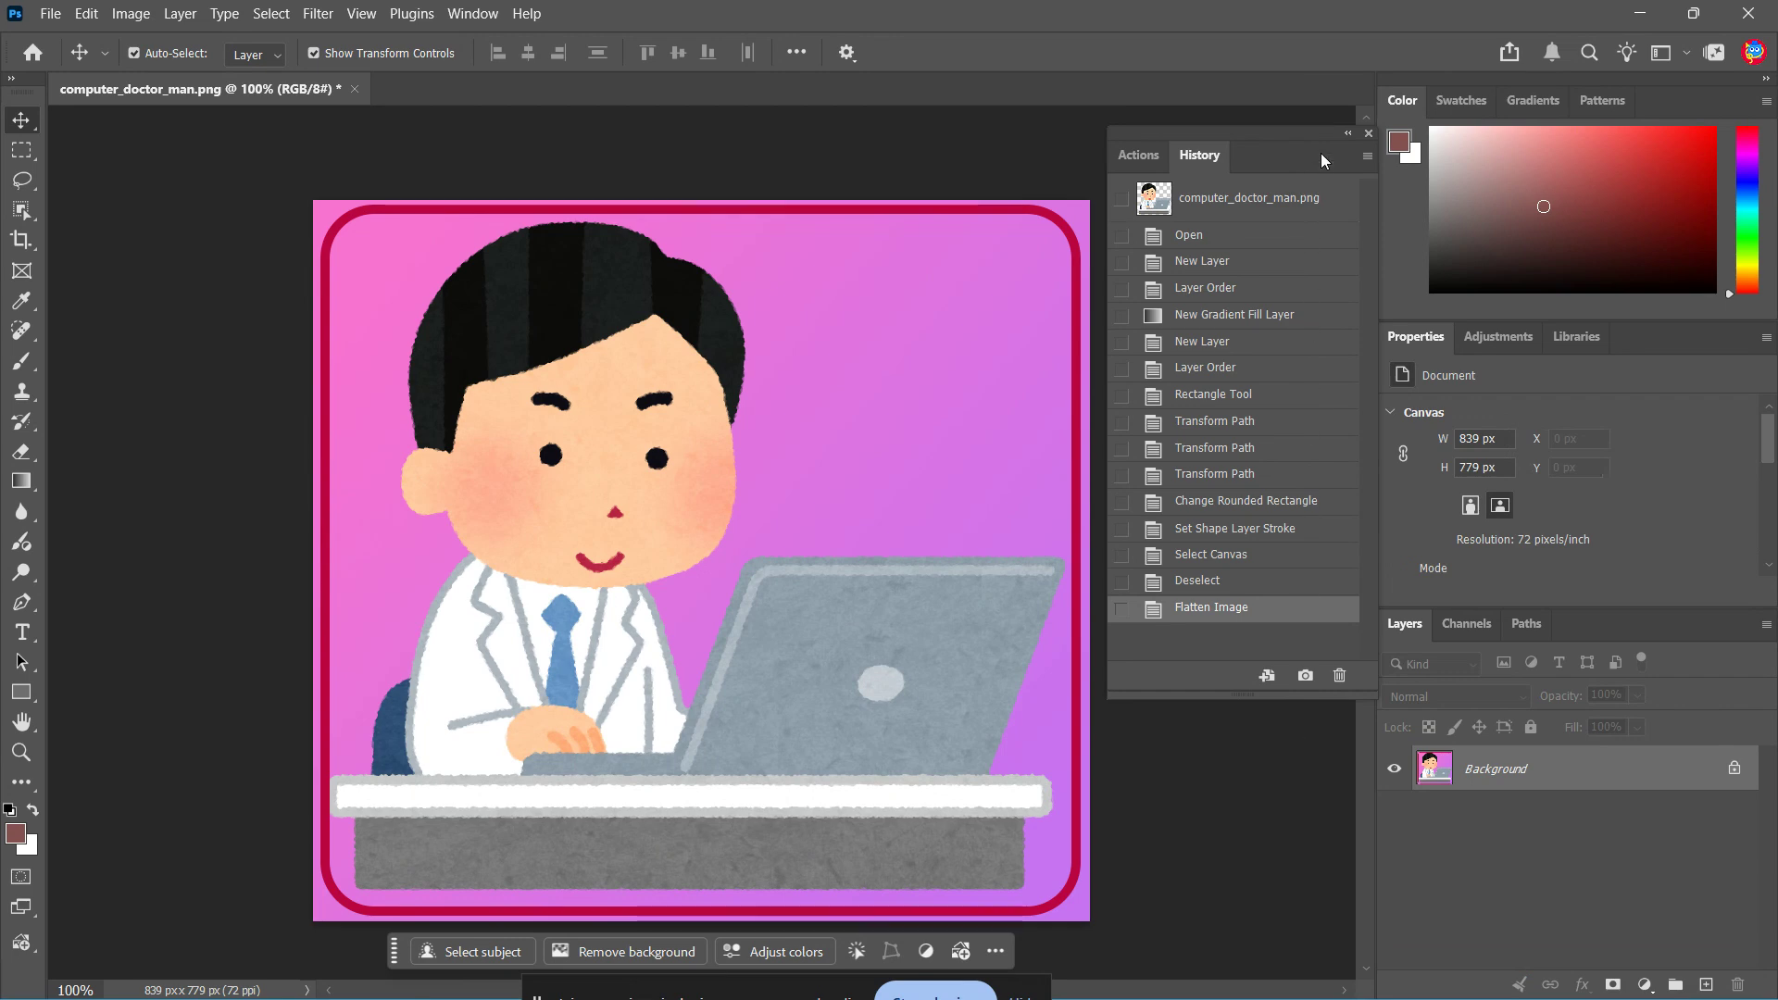
{"action": "left_click", "coordinate": [1368, 133]}
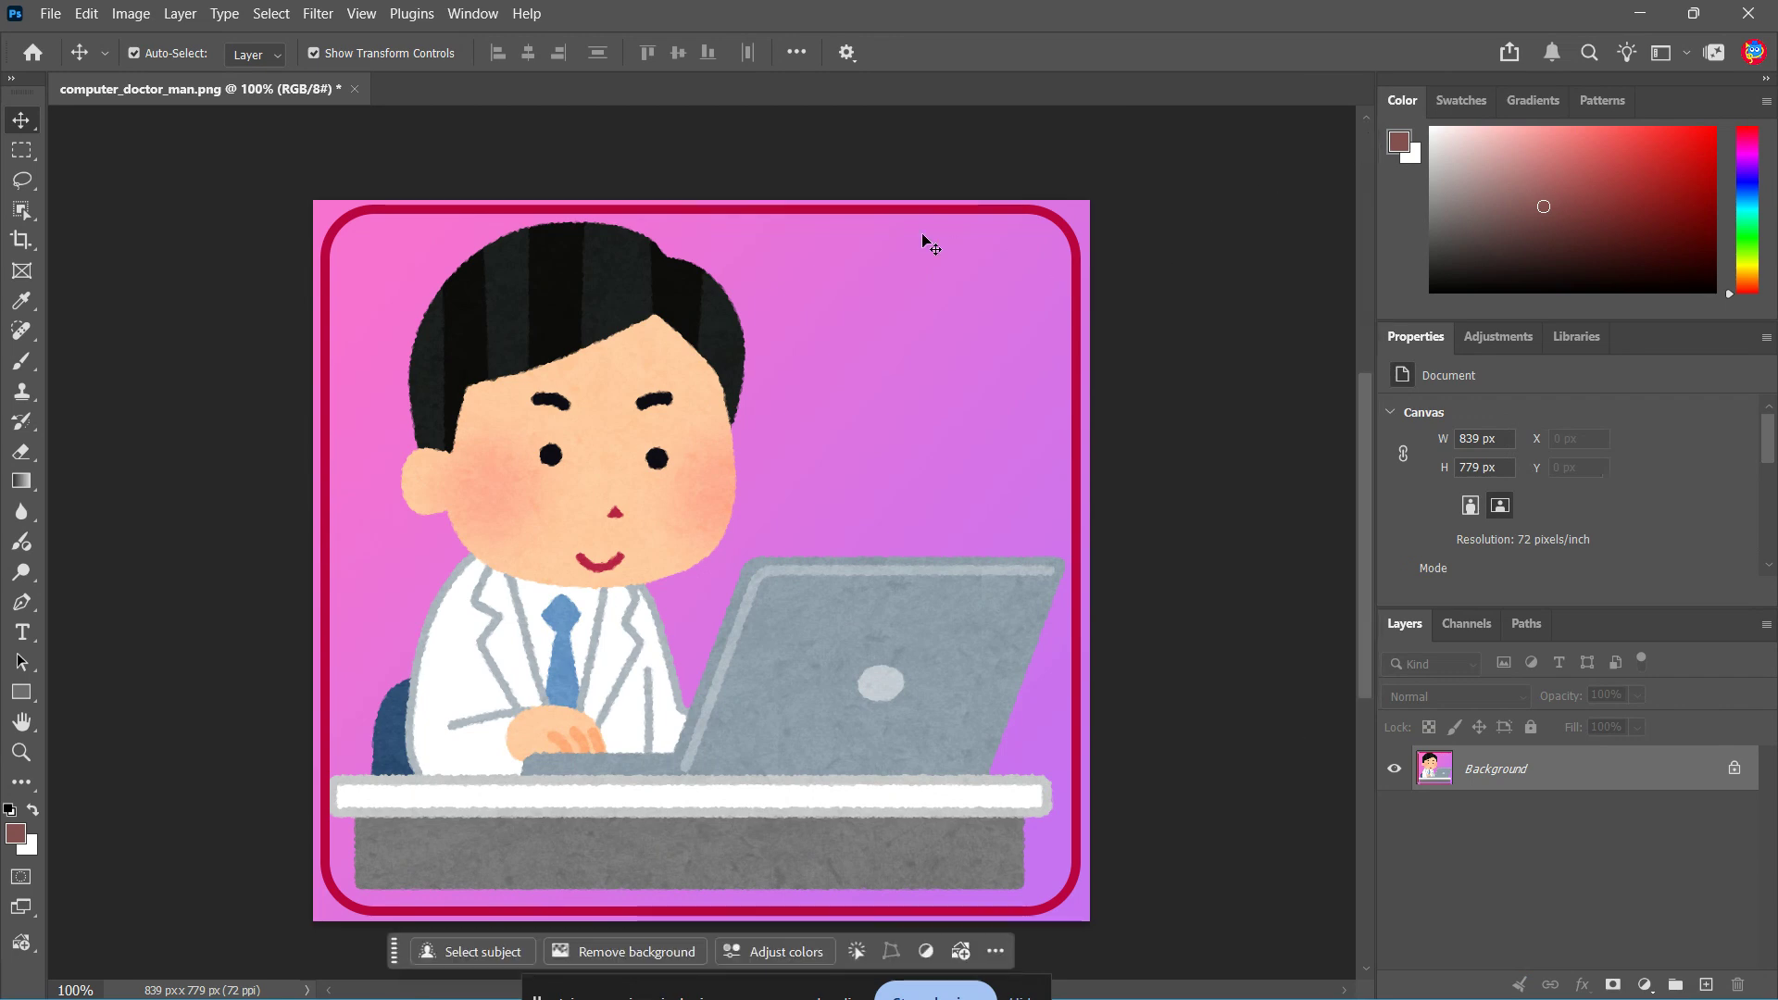
Revert computer_doctor_man.png to its last saved version.
{"action": "left_click", "coordinate": [49, 20]}
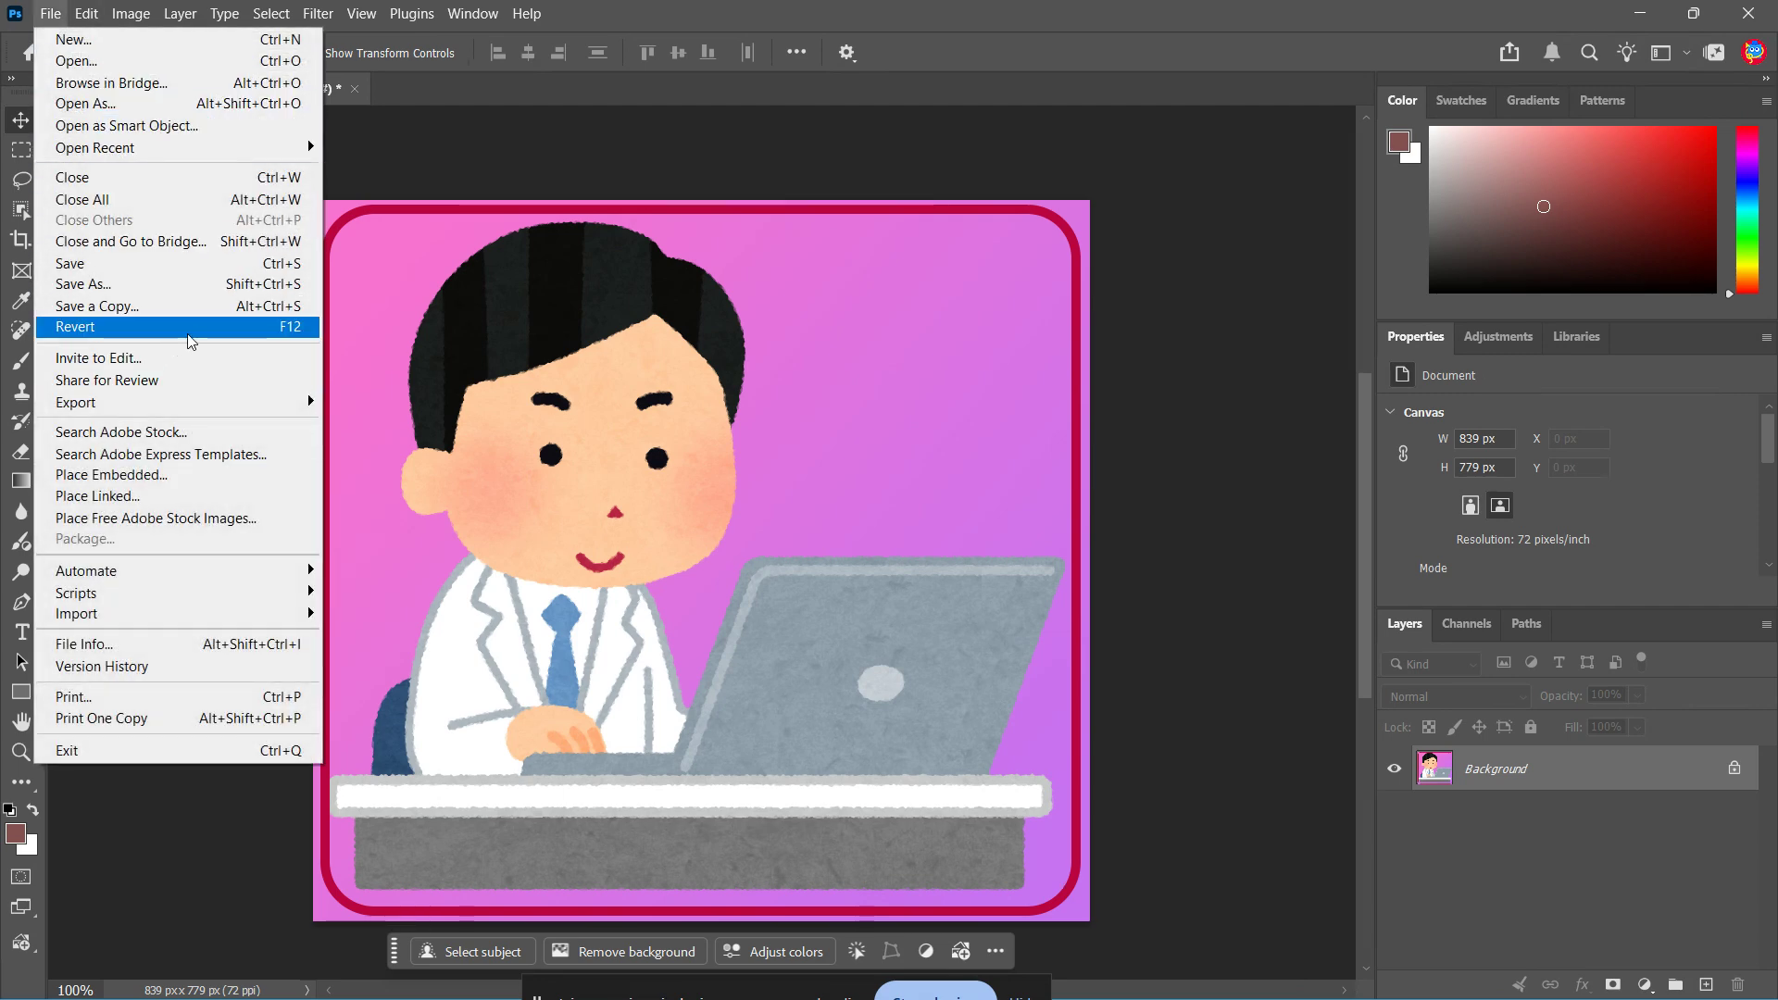
{"action": "left_click", "coordinate": [128, 331]}
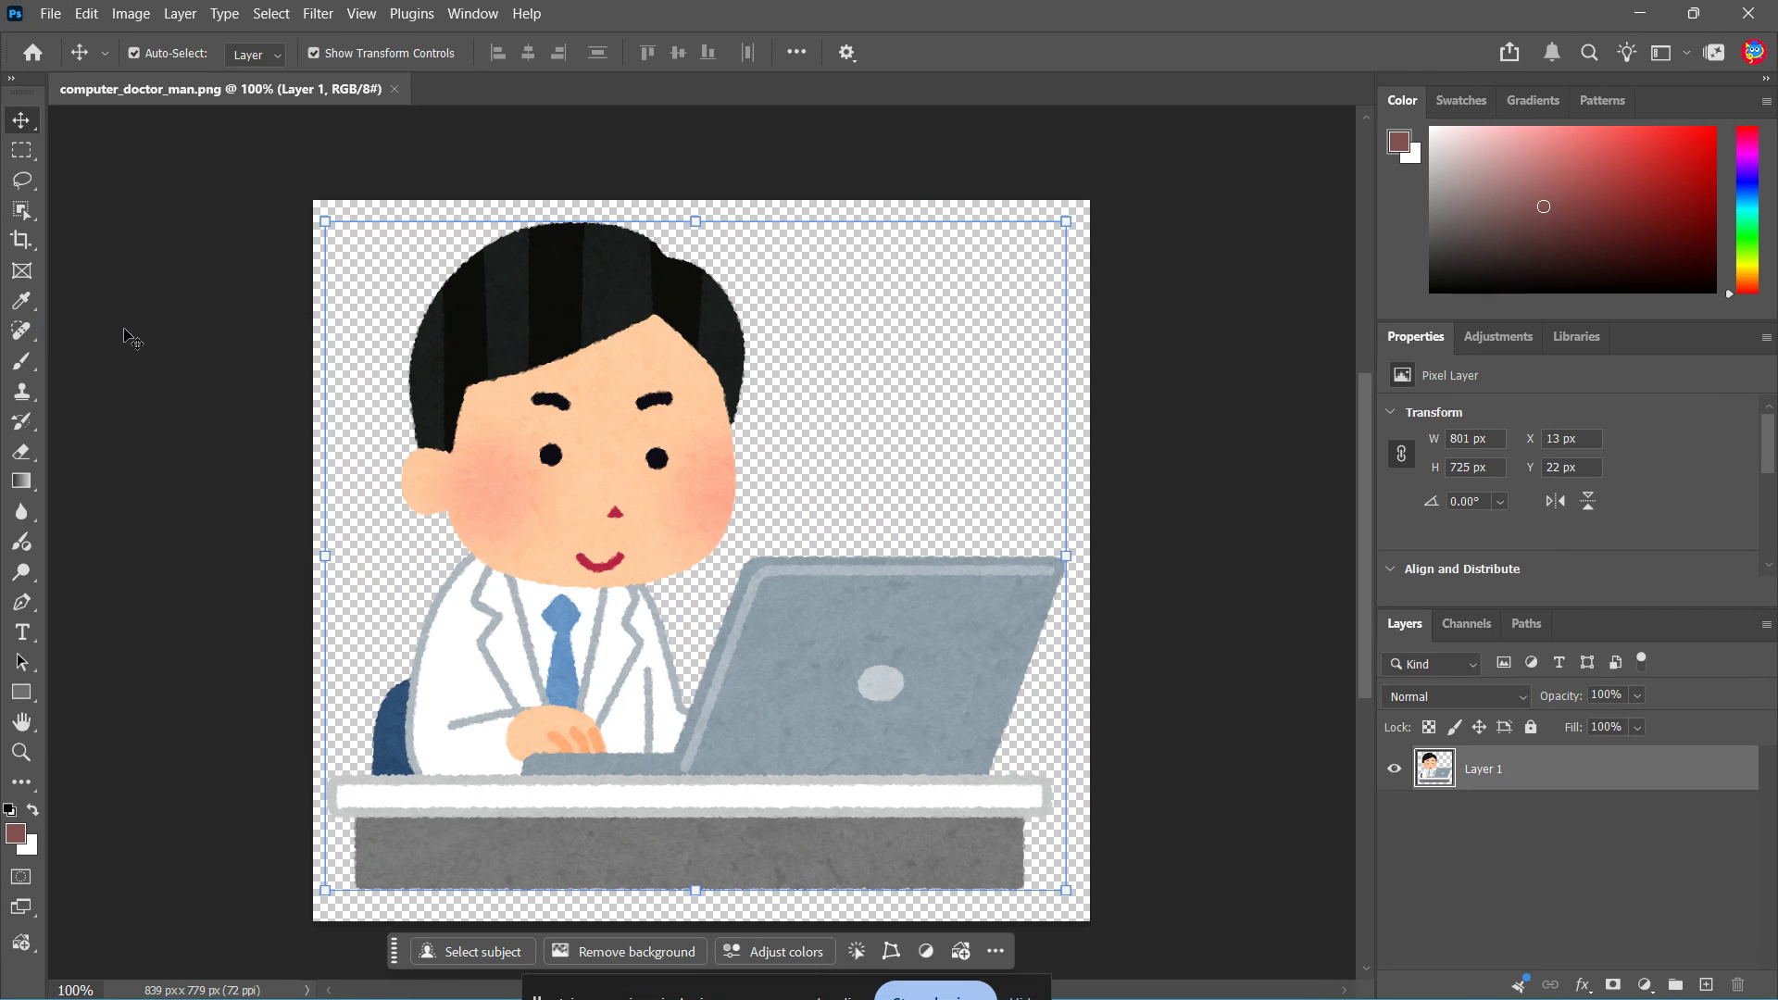